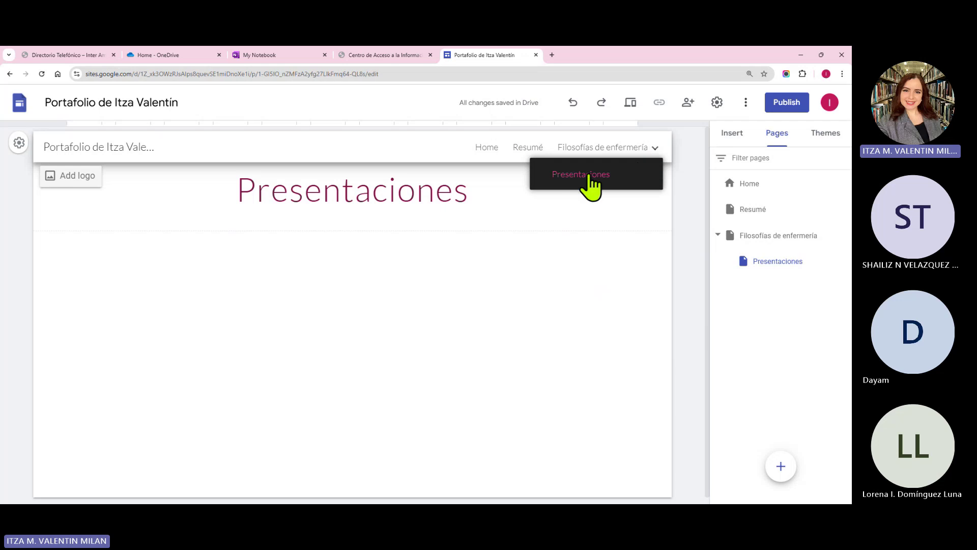
- Undo nesting Presentaciones under Filosofías de enfermería, then move through Resumé to the Home page
click(574, 106)
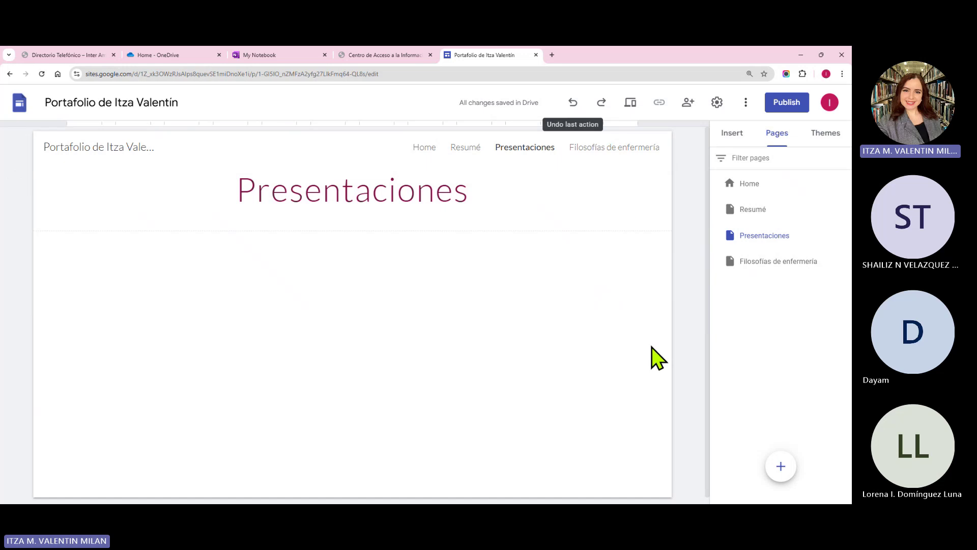
click(774, 206)
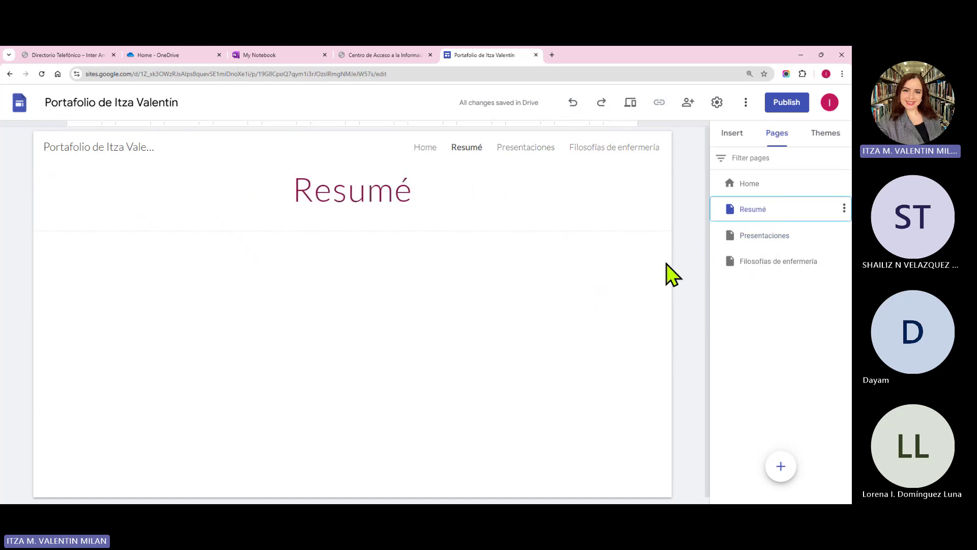
click(773, 186)
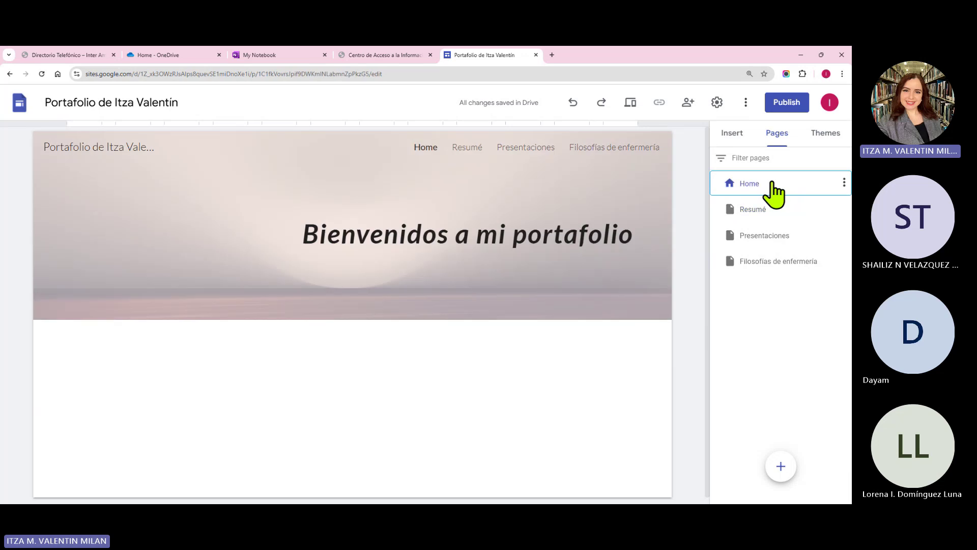
- Browse the Insert panel's elements and content block layouts for the Home page
click(731, 134)
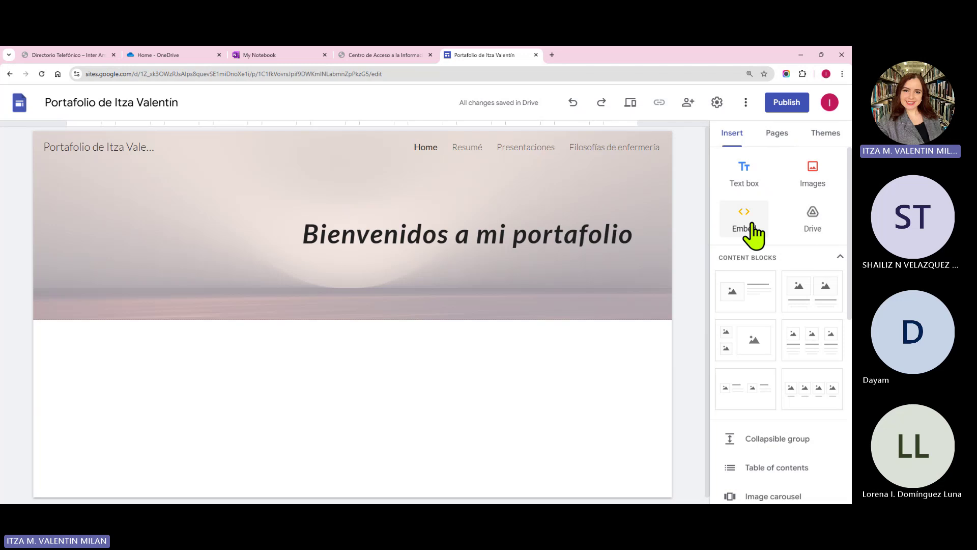
scroll(802, 274, down, 4)
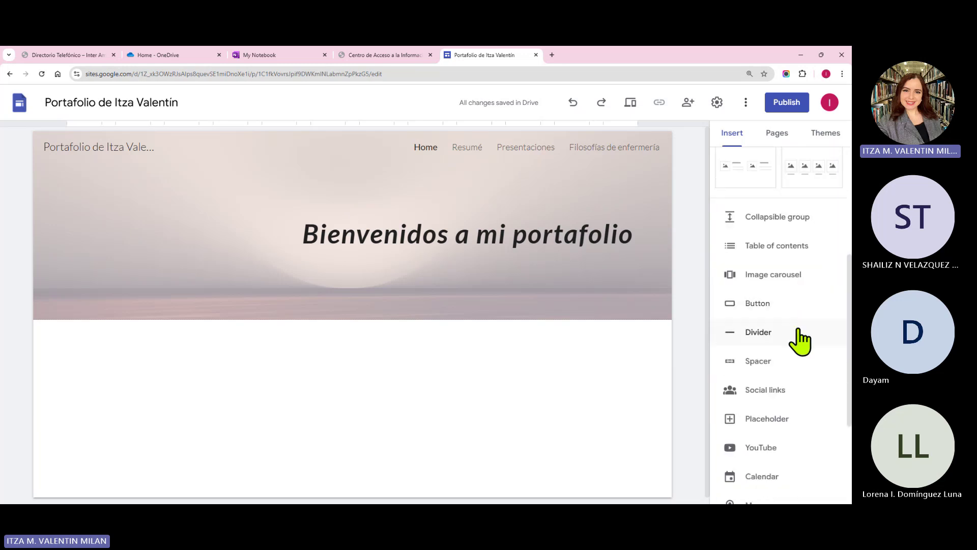
scroll(797, 338, down, 1)
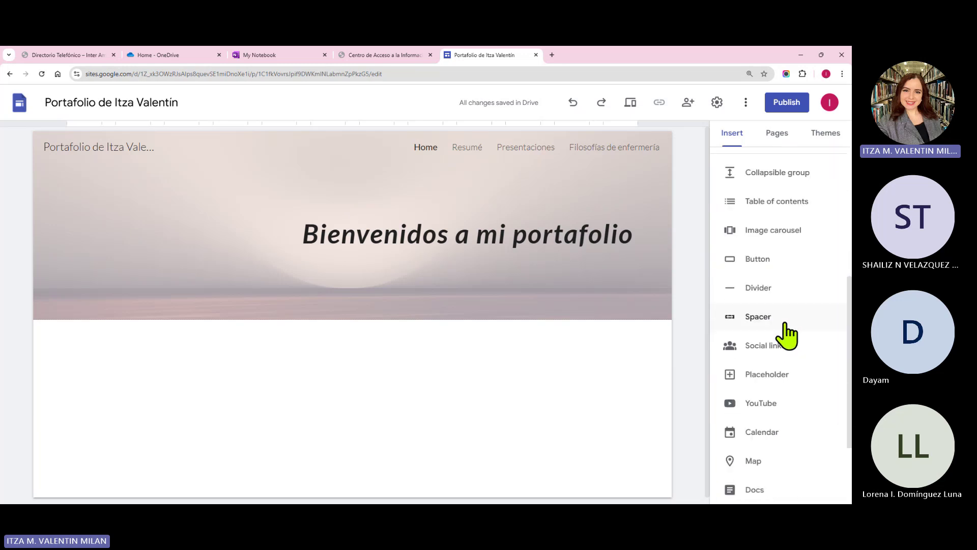
scroll(768, 318, down, 1)
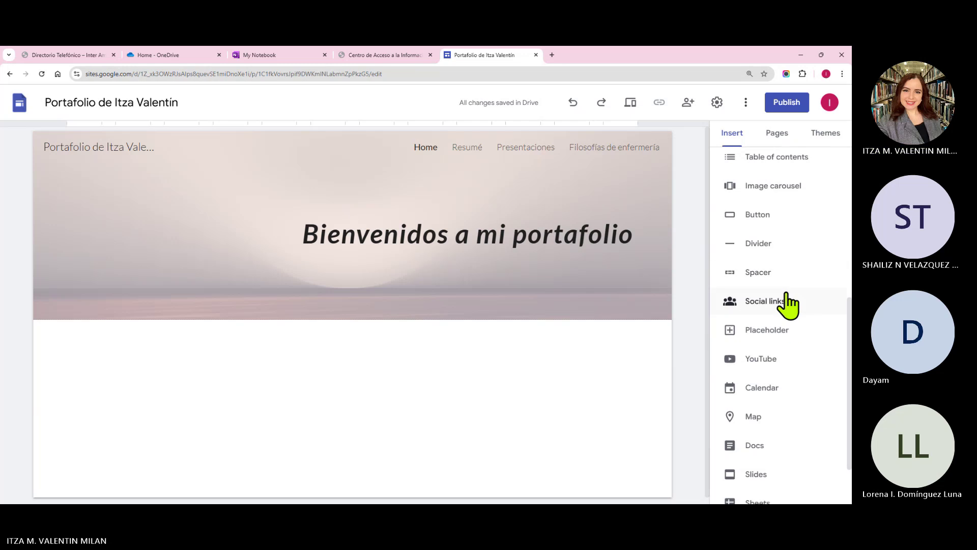
scroll(794, 351, down, 1)
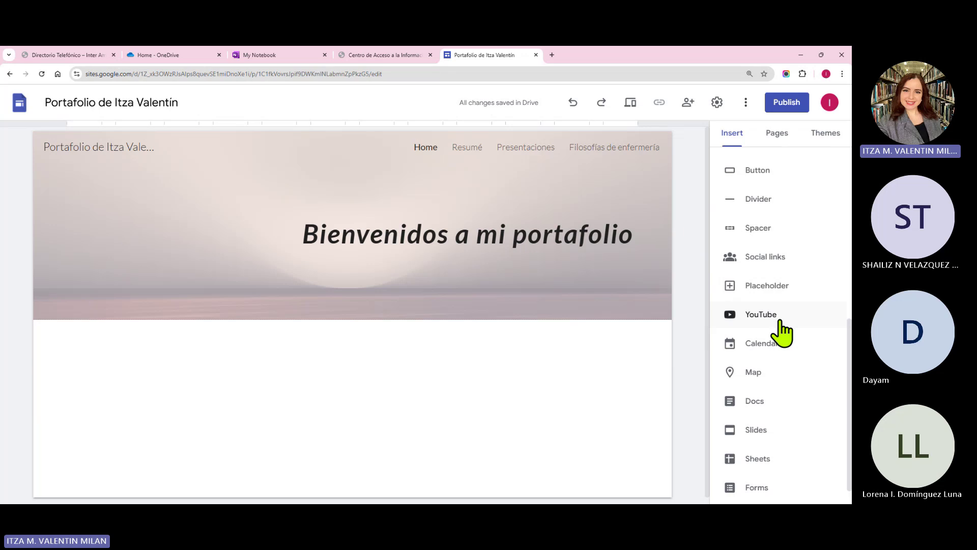
scroll(781, 330, down, 1)
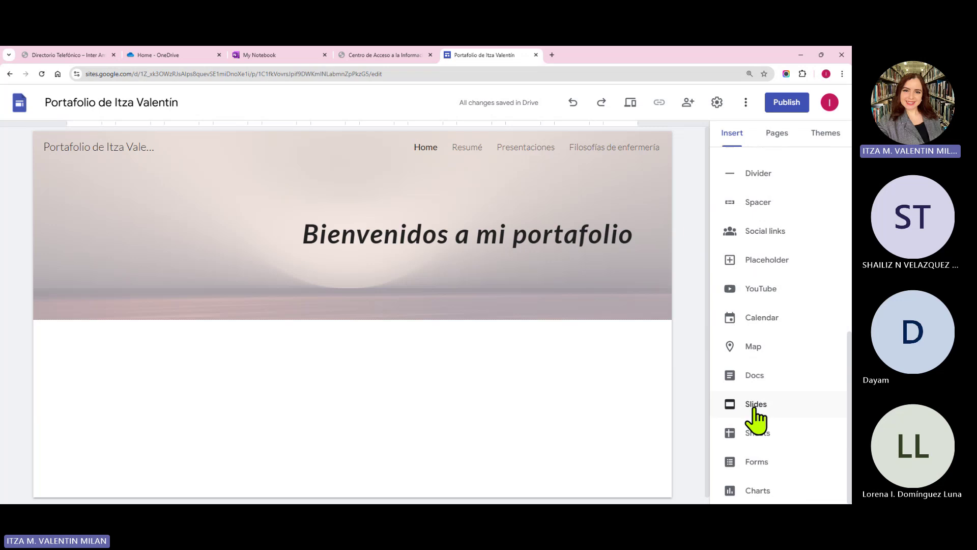
scroll(758, 369, up, 3)
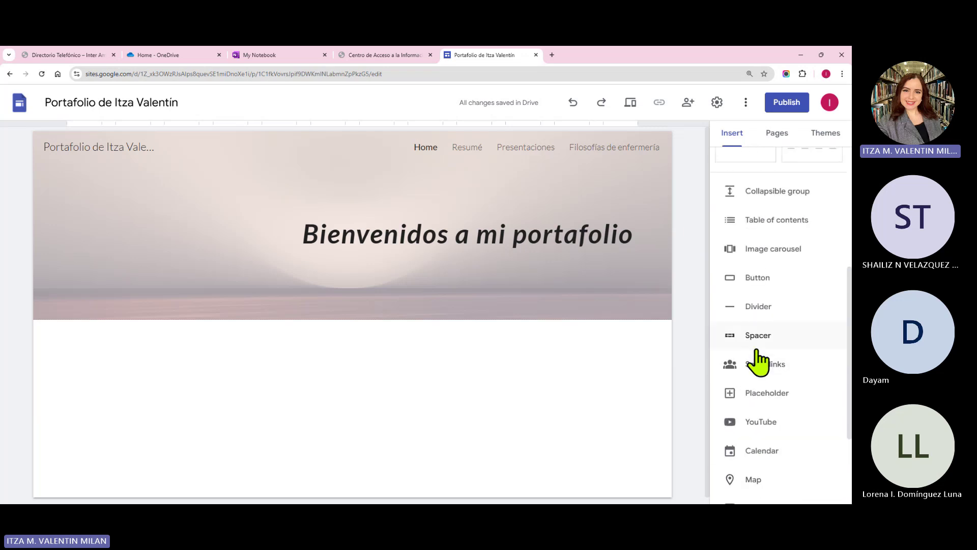
scroll(759, 359, up, 4)
scroll(771, 346, up, 2)
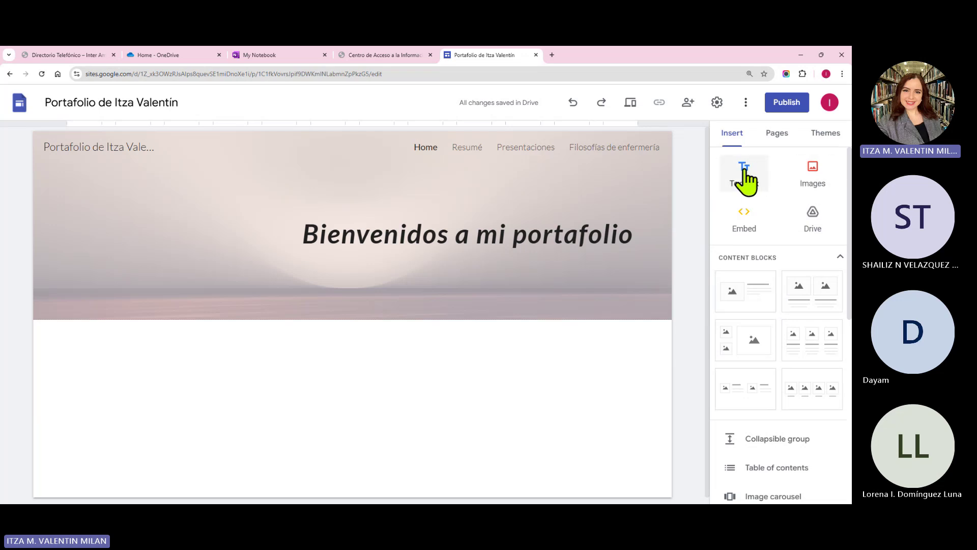
- Insert the first image-and-text content block and inspect its image and text placeholders
click(747, 296)
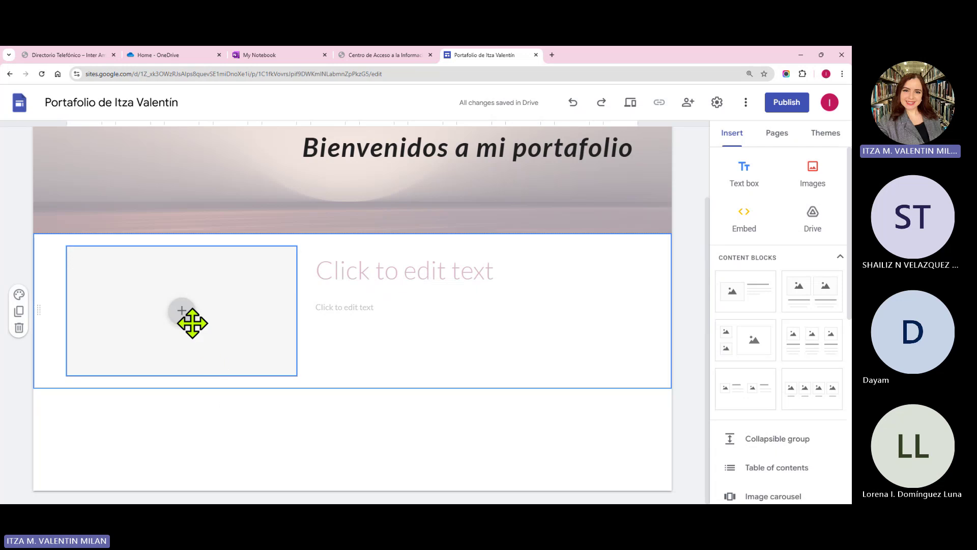
click(181, 311)
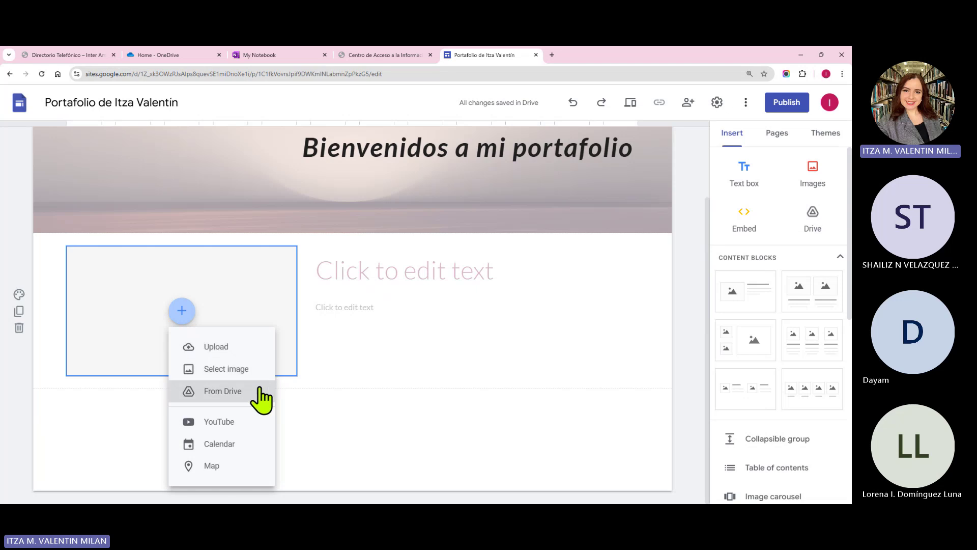
click(374, 351)
click(389, 307)
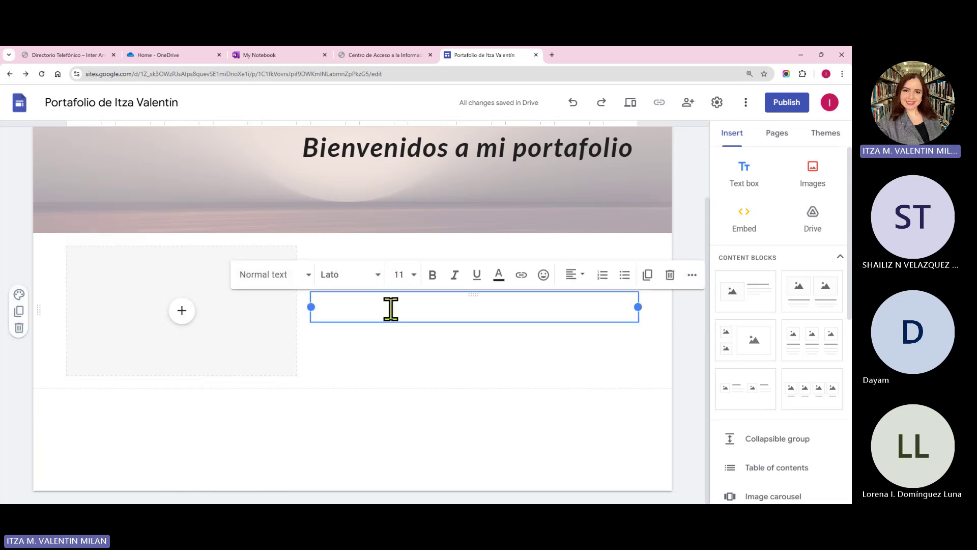
click(384, 360)
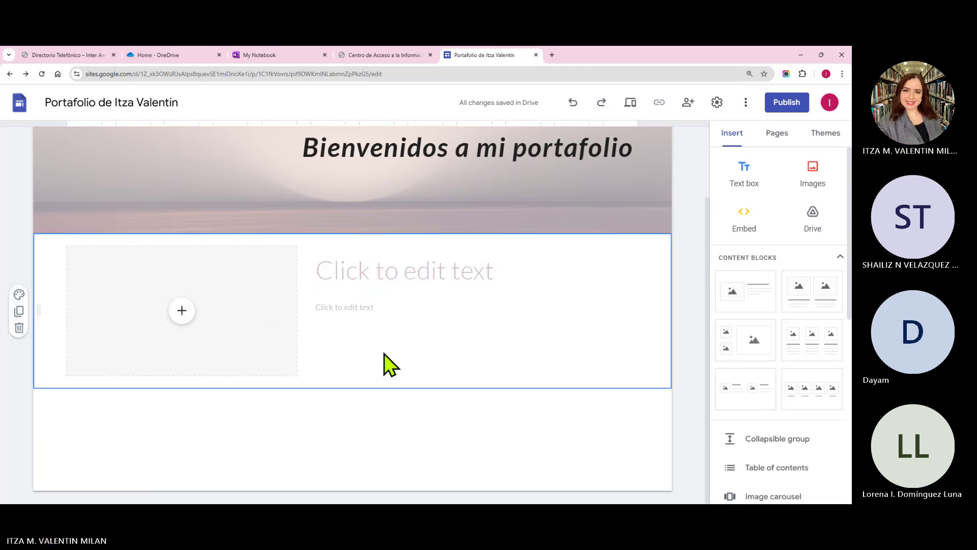
click(182, 311)
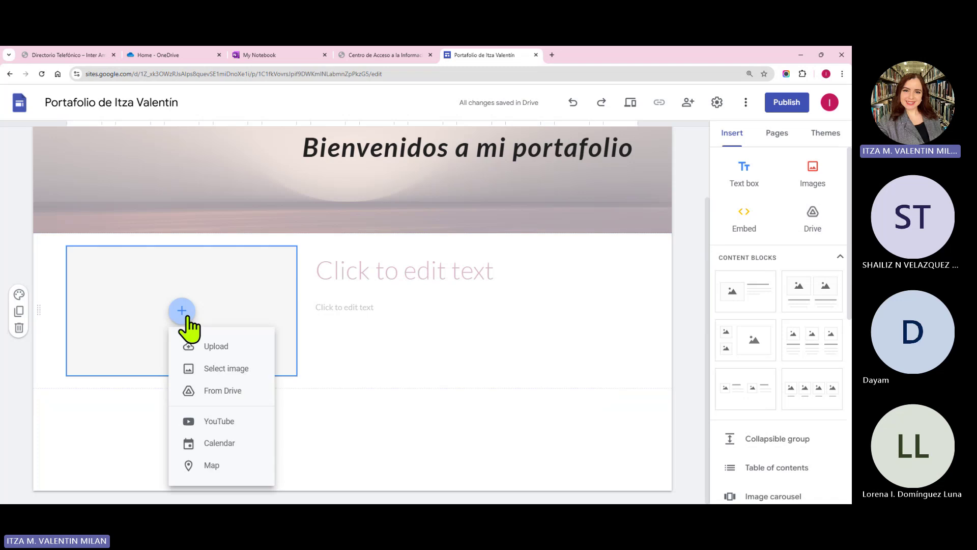
click(349, 349)
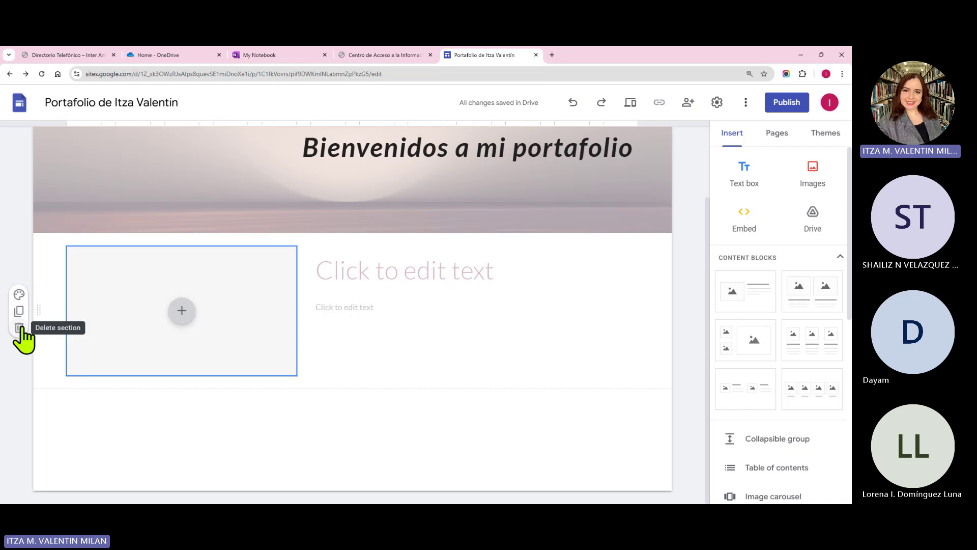
click(19, 296)
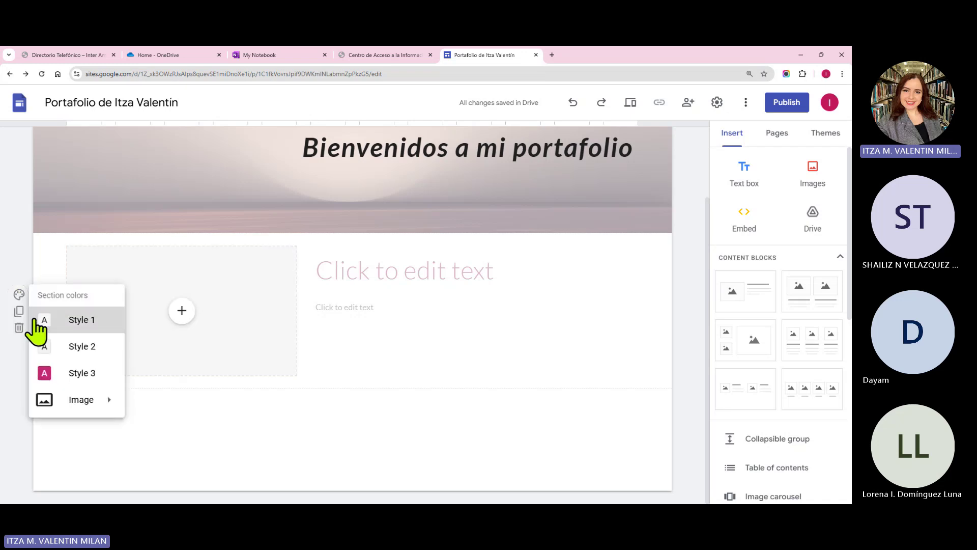
click(51, 347)
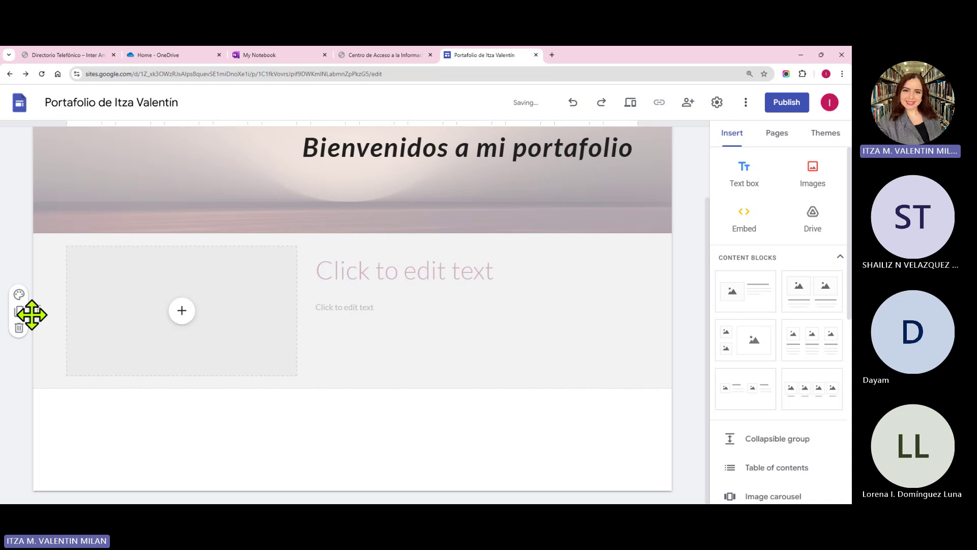
click(19, 295)
click(52, 373)
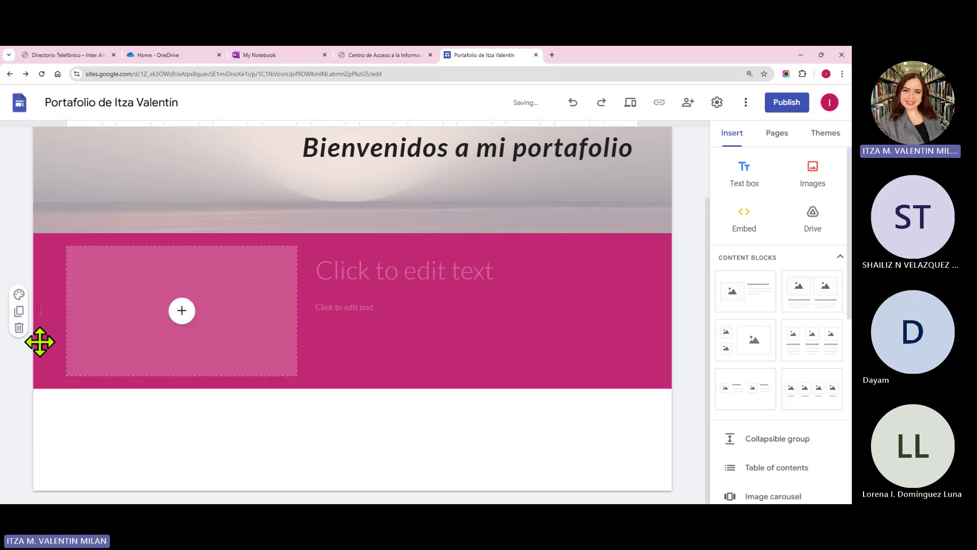
click(18, 295)
click(42, 320)
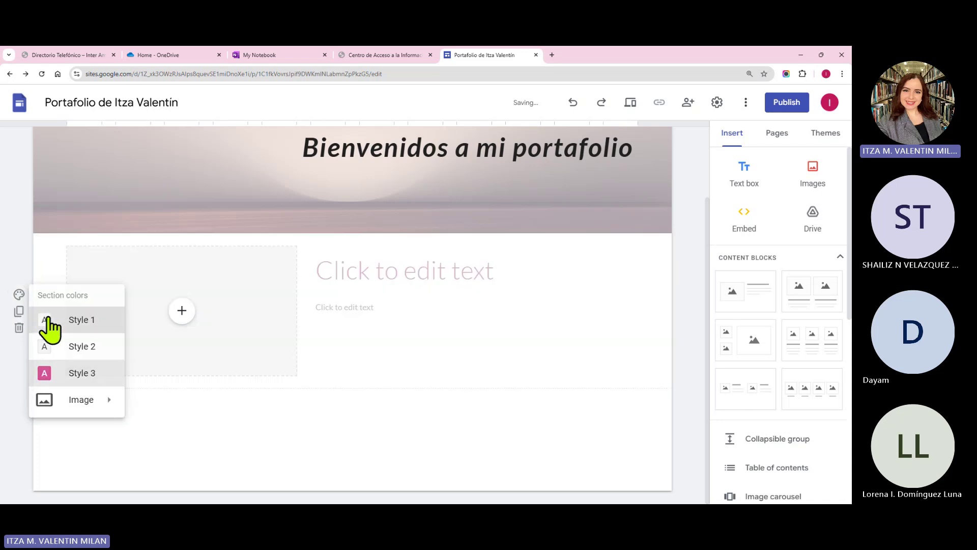
click(20, 295)
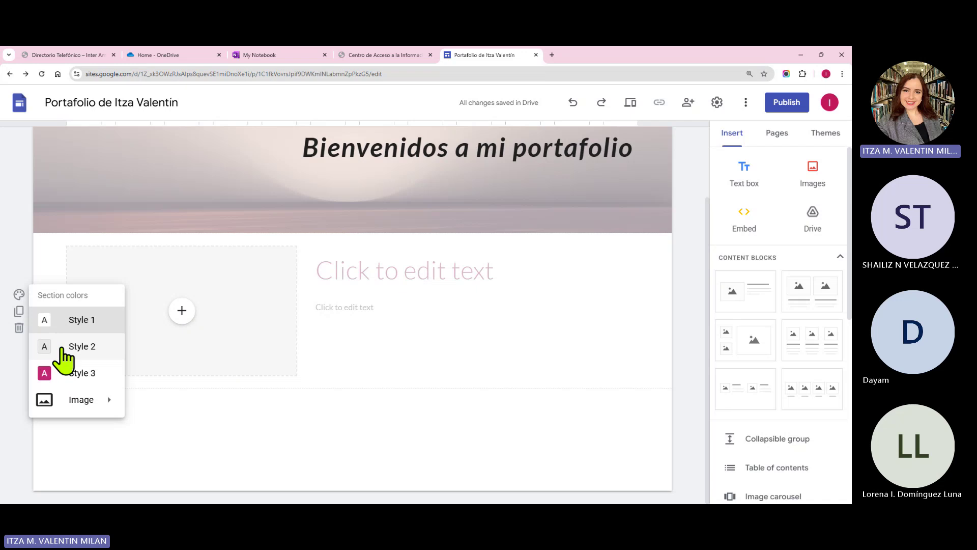
click(824, 133)
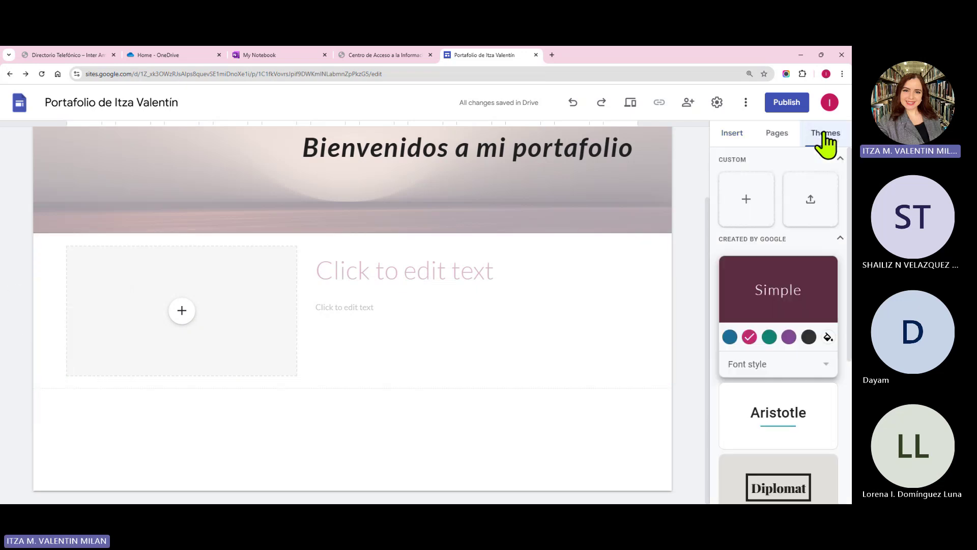
click(771, 339)
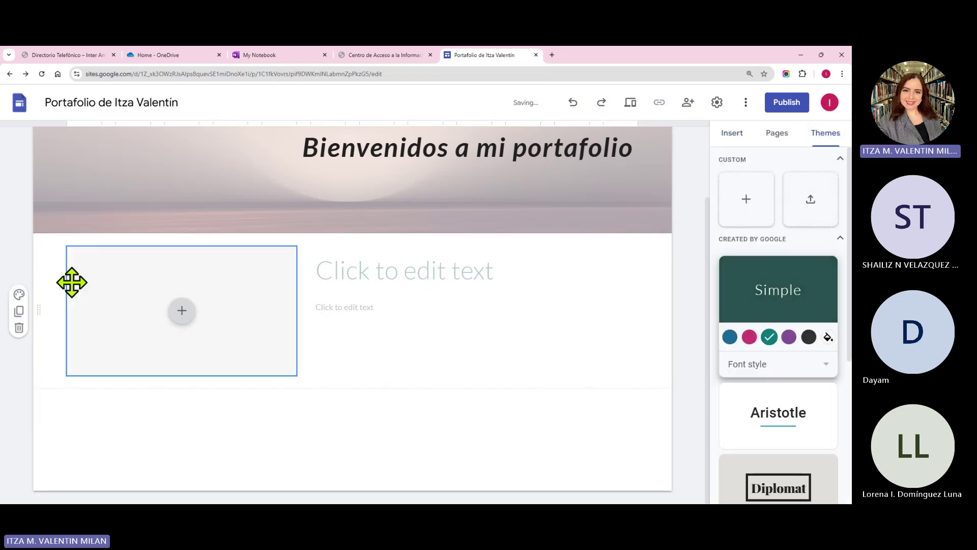
click(18, 295)
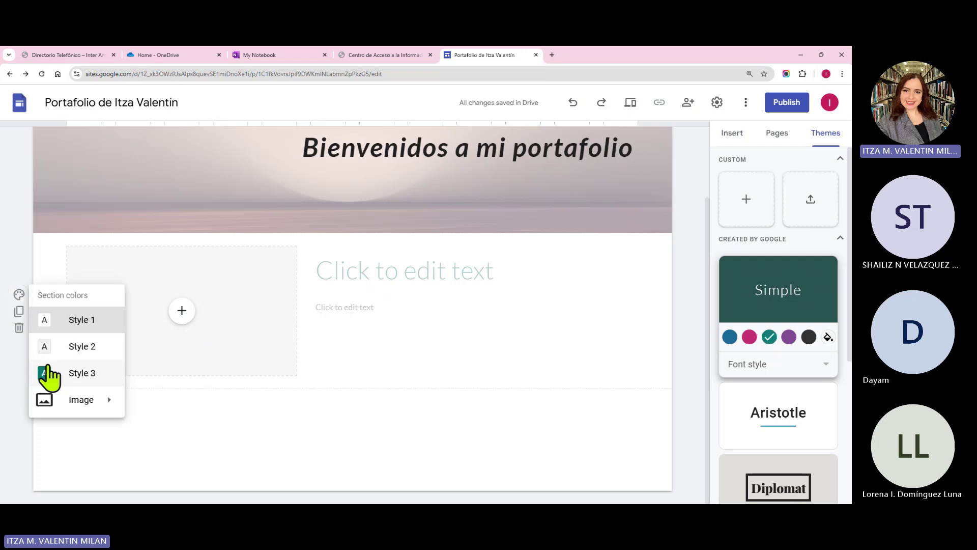
click(15, 375)
click(749, 337)
click(732, 134)
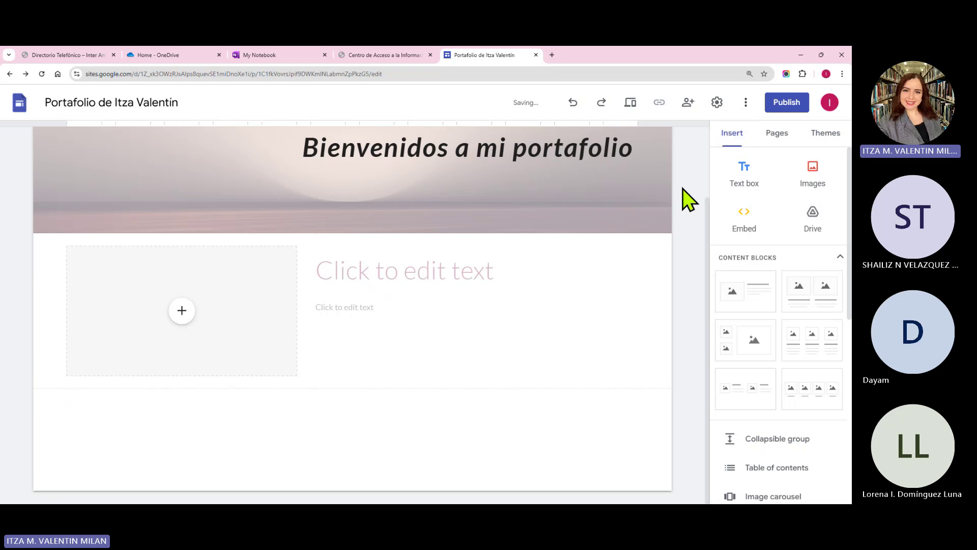
click(356, 310)
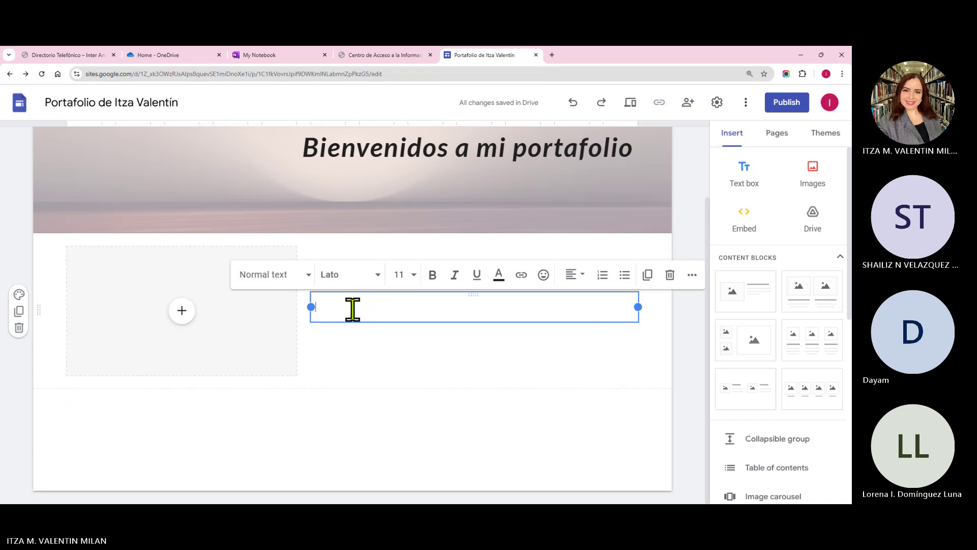
- Type the line 'Este es el portafolio para el Programa de Honor' and add a title box with the owner's name above it
text(Este e)
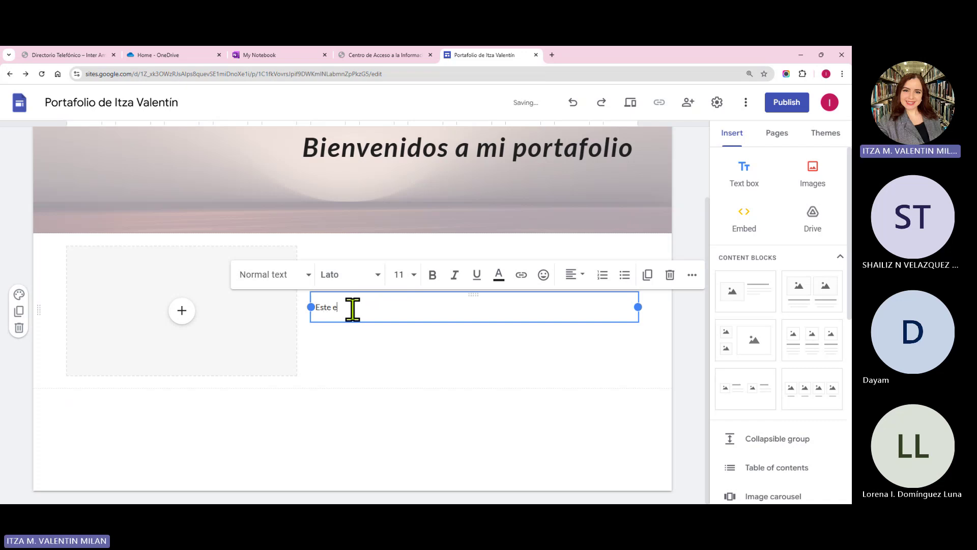
text(s el portafolio para el Programa de J)
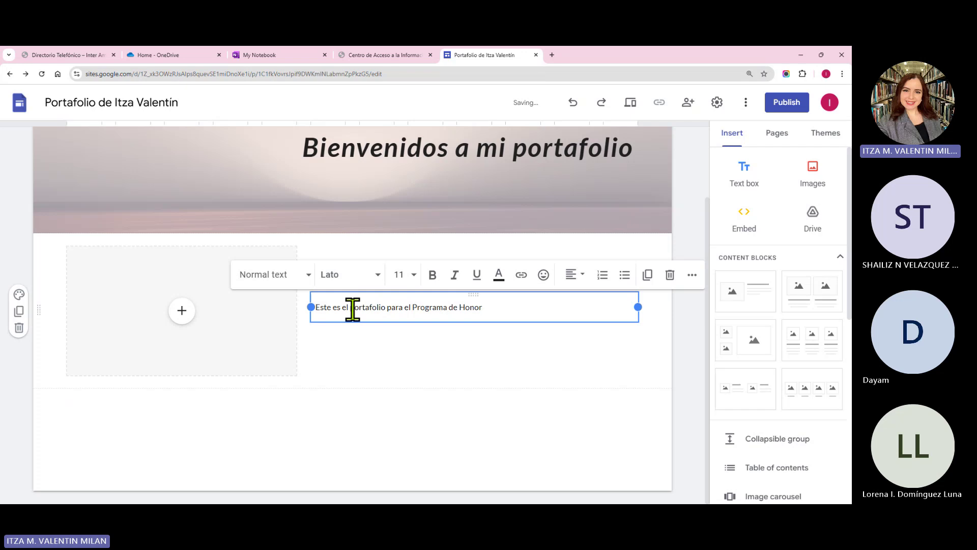
click(347, 275)
text(Itza Valen)
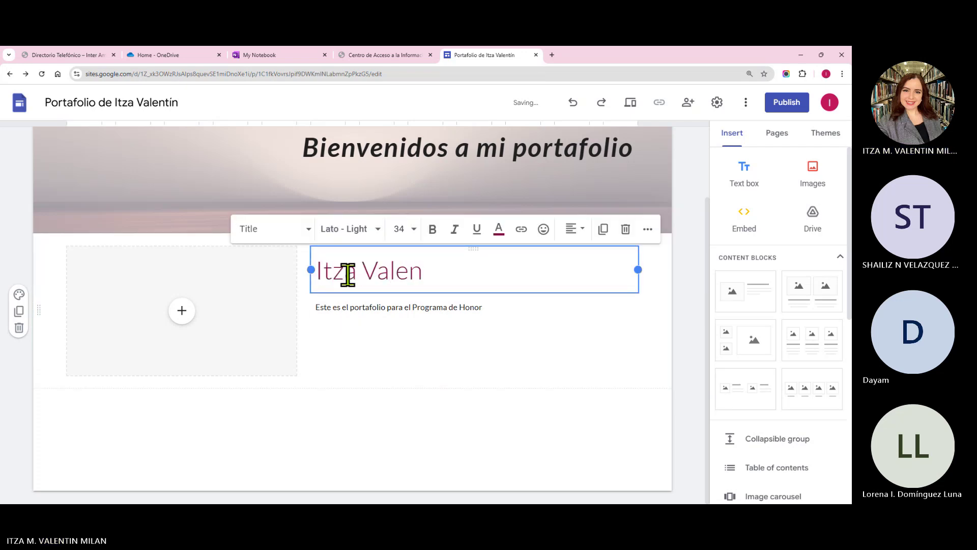
text(tín)
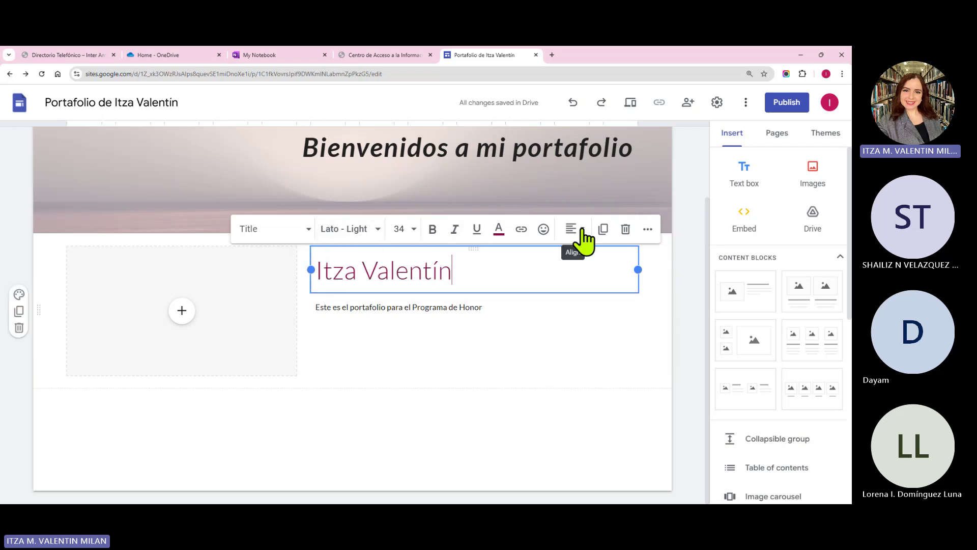
- Review the title's extra formatting and line spacing options without changing them
click(647, 229)
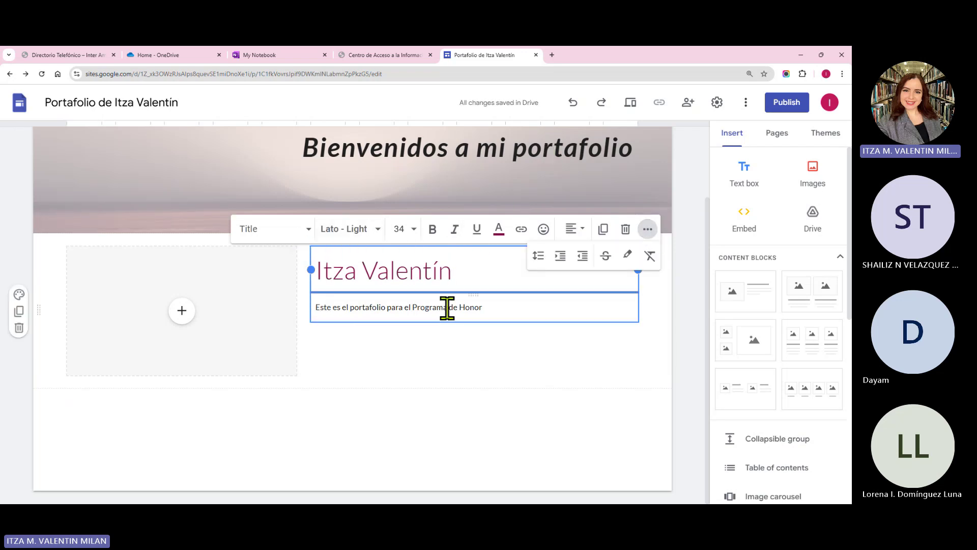
triple_click(437, 274)
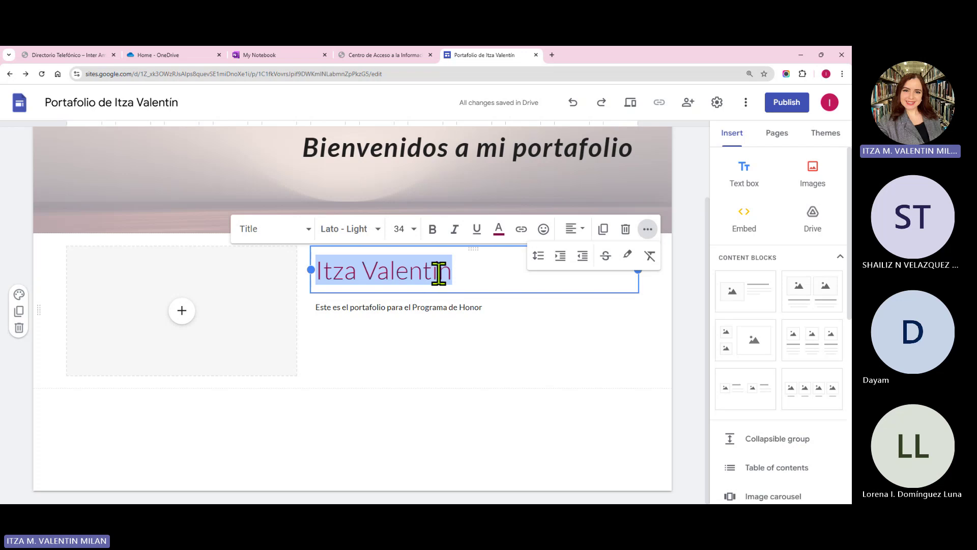
click(472, 273)
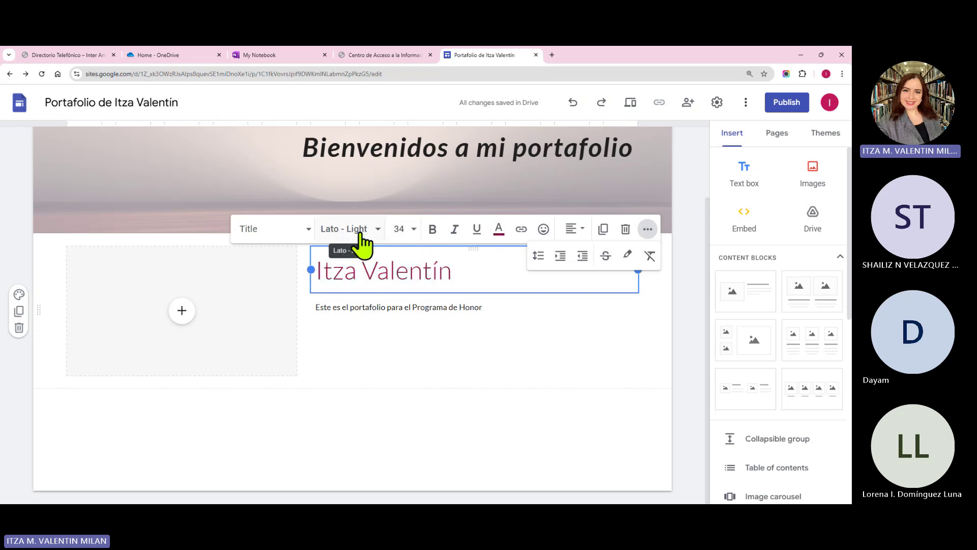
click(540, 258)
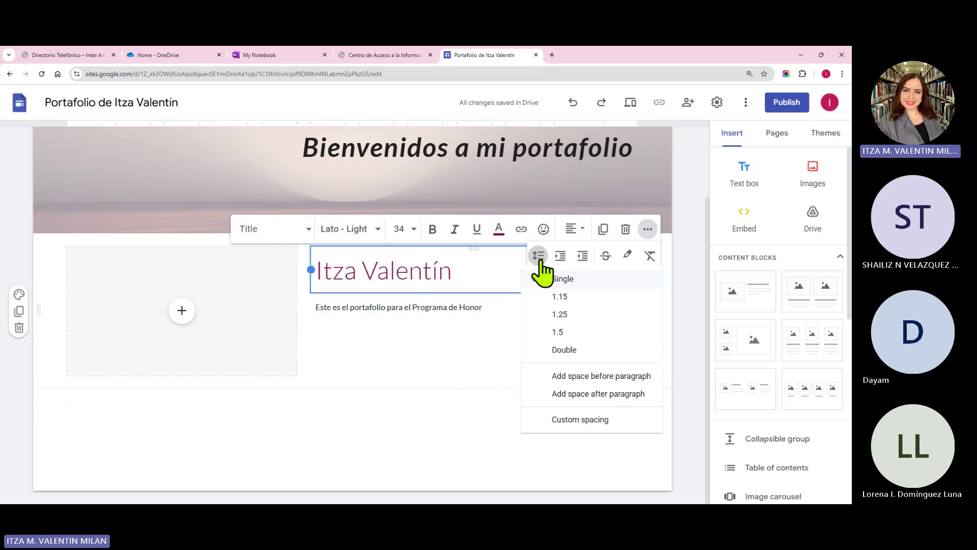
click(450, 328)
- Set the description line to 14 pt, then duplicate and delete the intro section
click(435, 308)
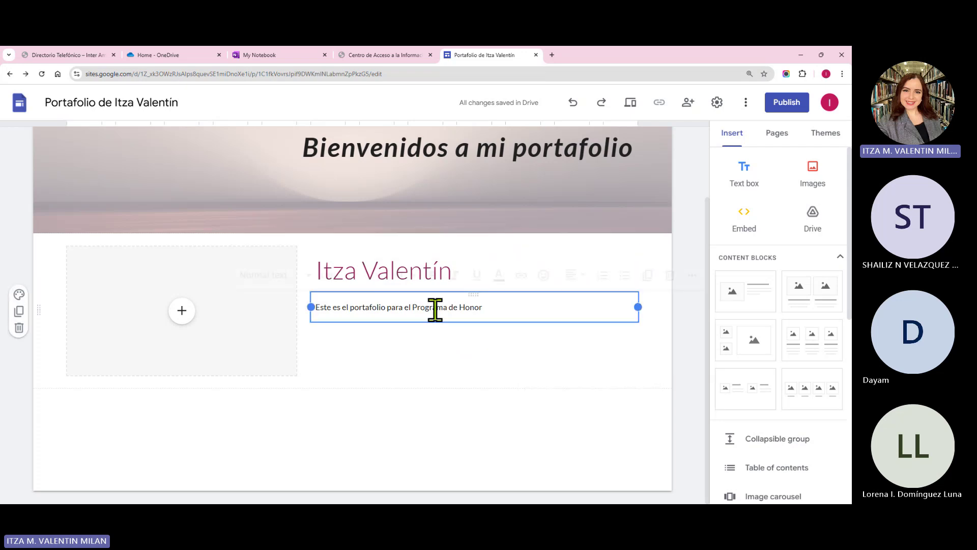
double_click(436, 308)
triple_click(435, 309)
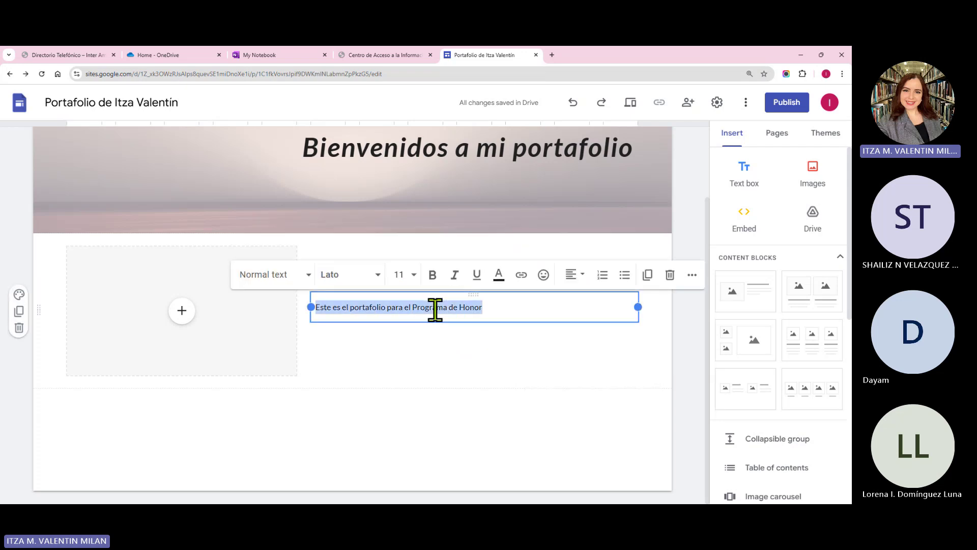
click(415, 277)
click(397, 413)
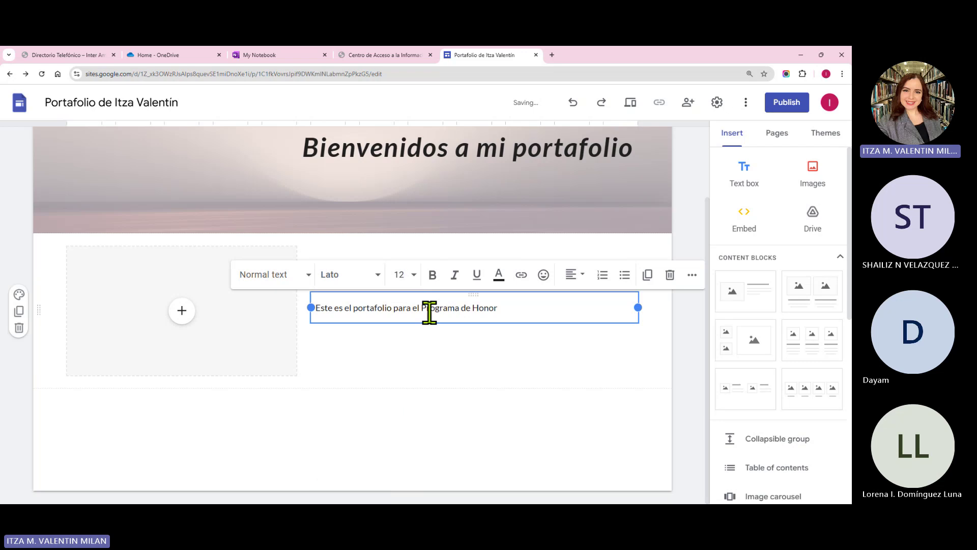
click(399, 277)
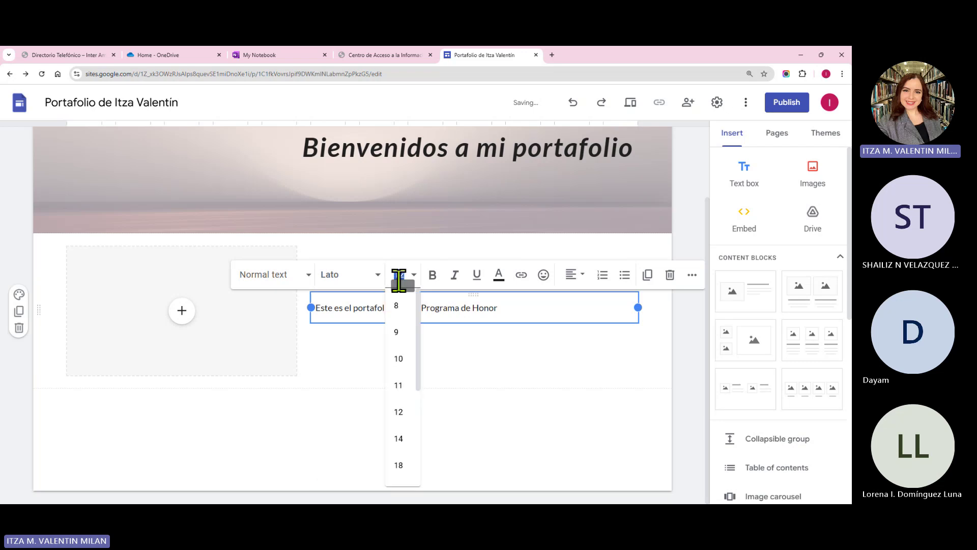
click(410, 438)
click(464, 344)
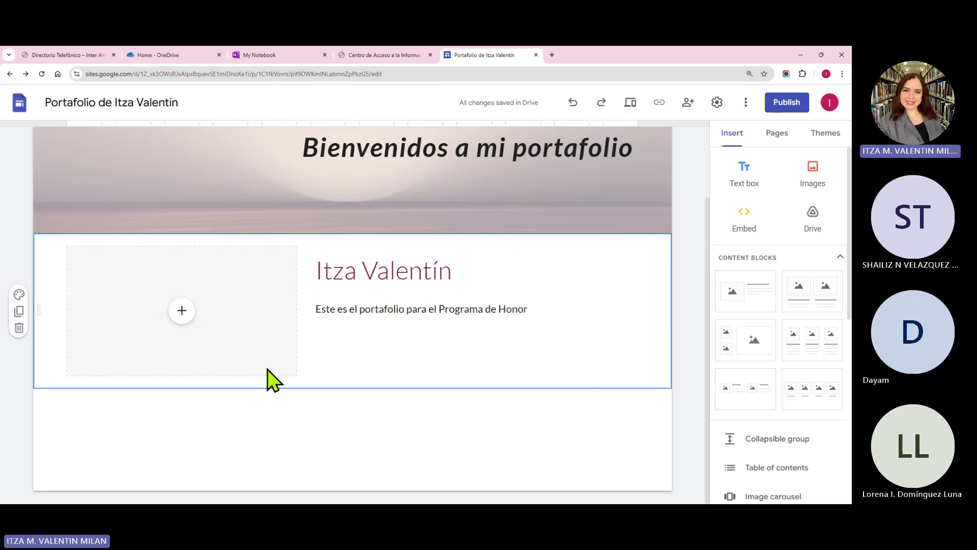
click(19, 310)
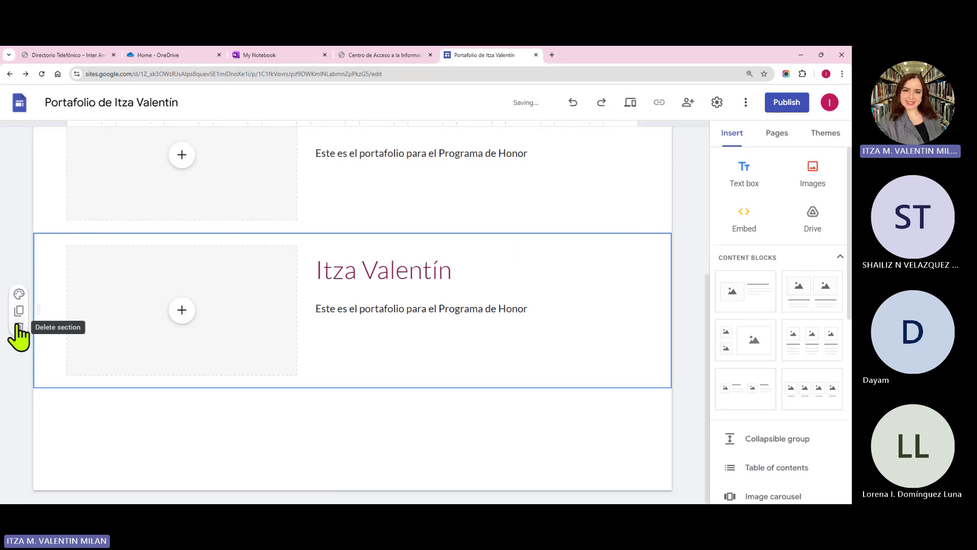
click(19, 312)
- Apply section color Style 2 to give the intro section a light grey background
click(18, 294)
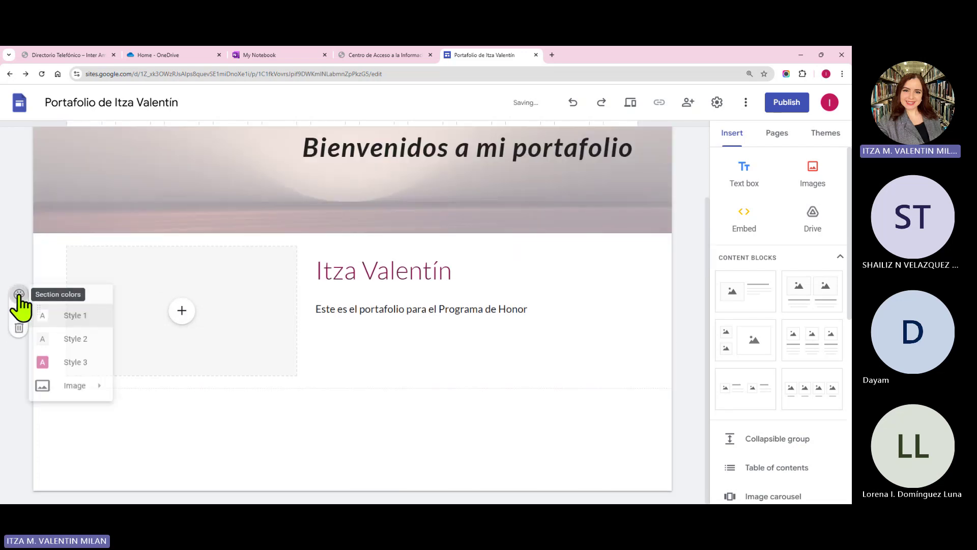
click(76, 345)
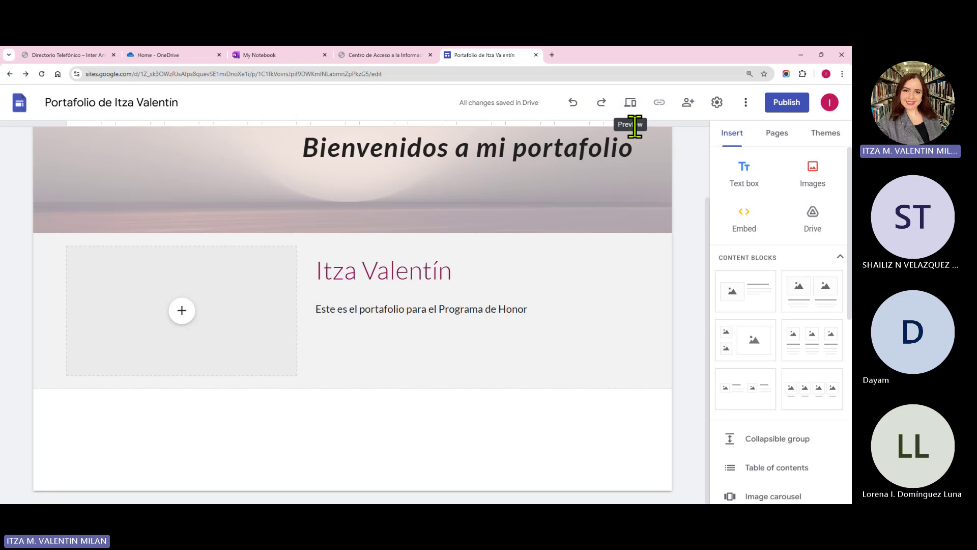
click(630, 103)
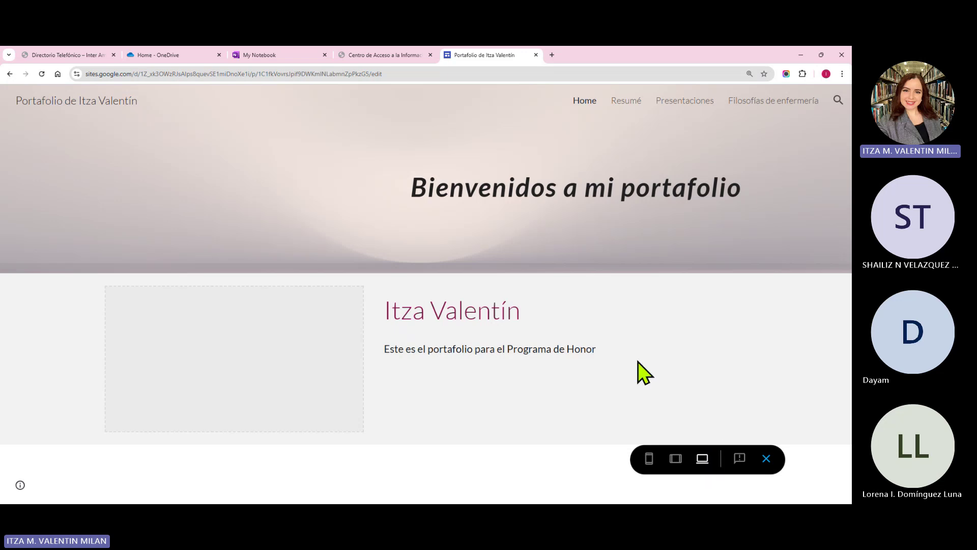
click(677, 461)
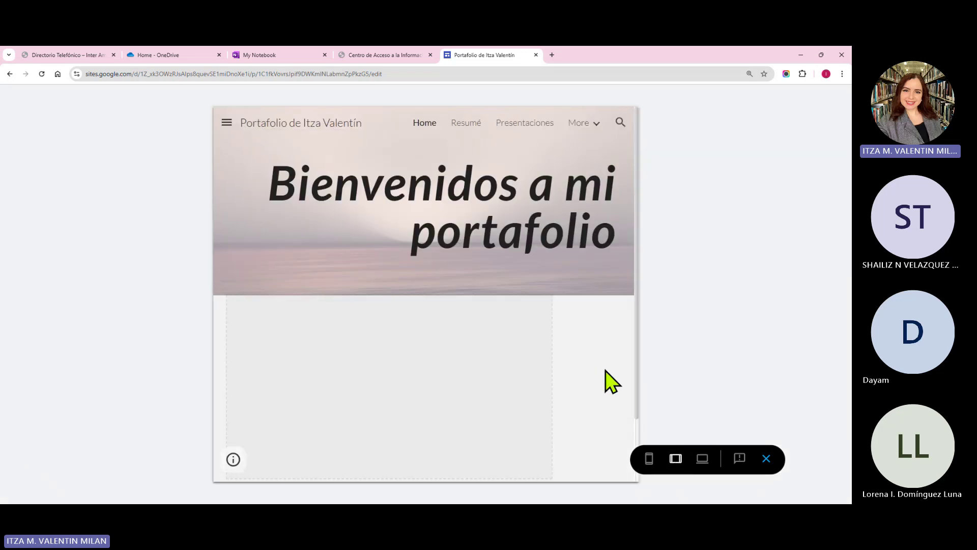
scroll(606, 371, down, 3)
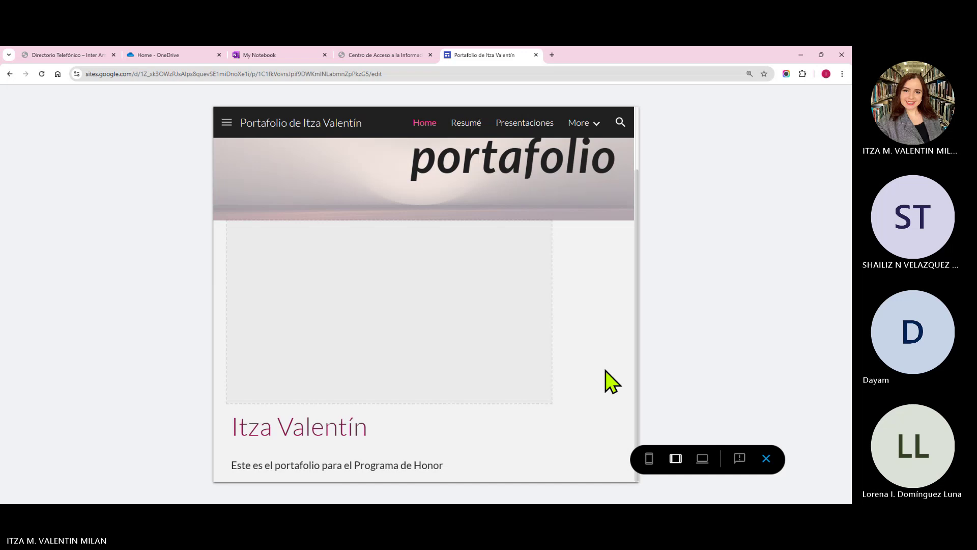
click(649, 459)
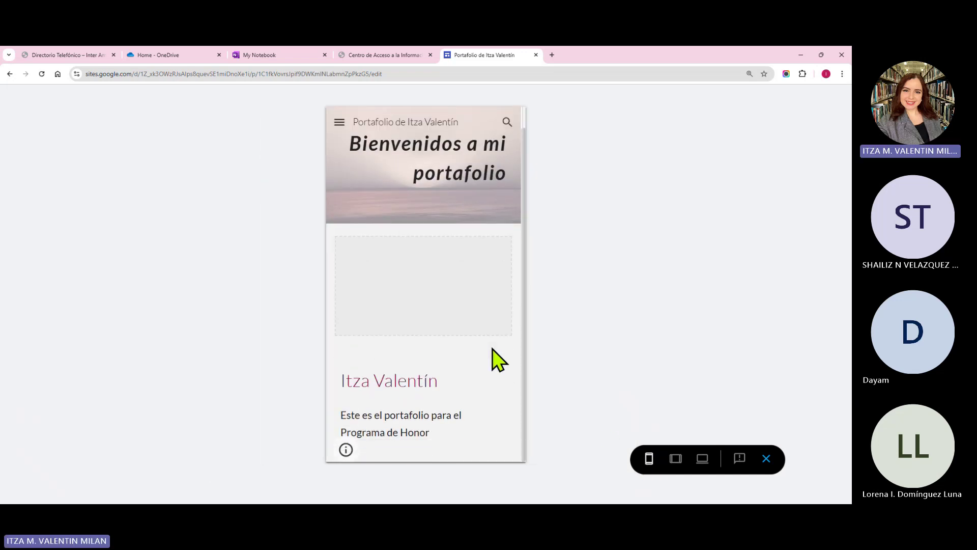
scroll(492, 349, down, 1)
click(766, 459)
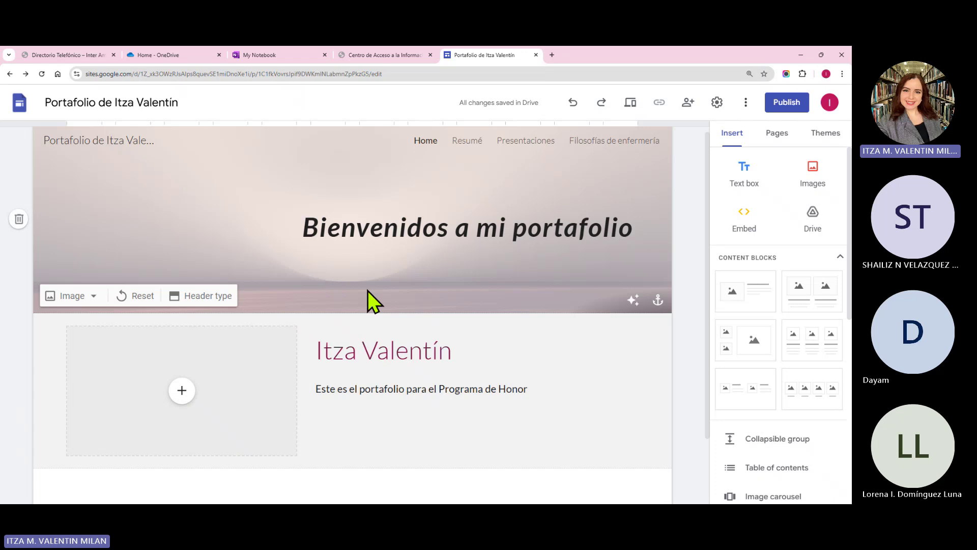
- Drag the name-and-description text box to the section's left and the image placeholder to its right
scroll(560, 315, down, 1)
click(499, 329)
scroll(499, 329, down, 1)
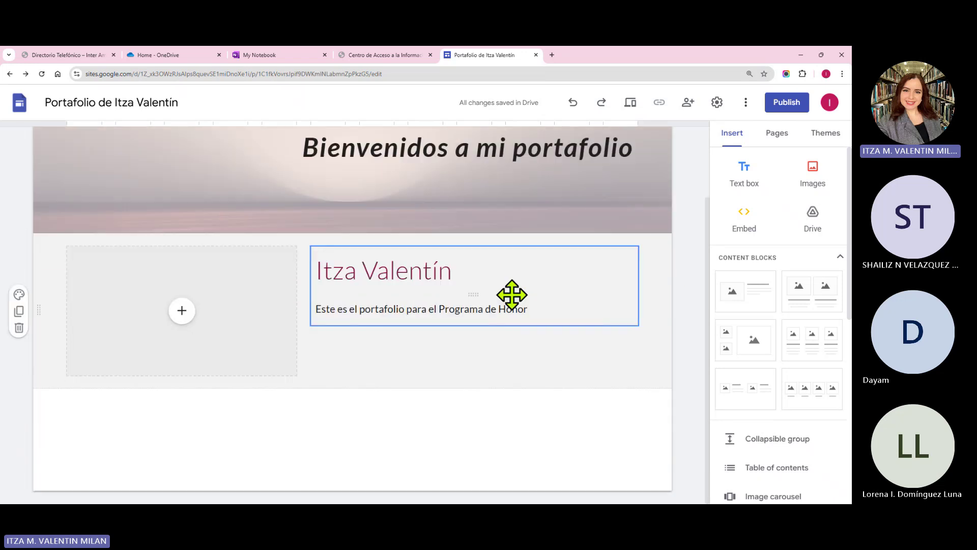
drag(475, 253, 387, 295)
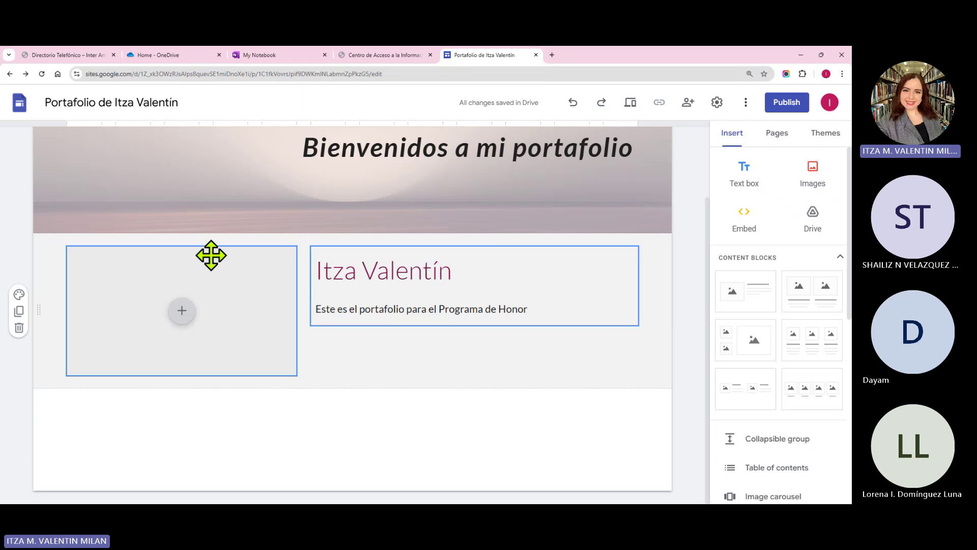
drag(206, 254, 626, 262)
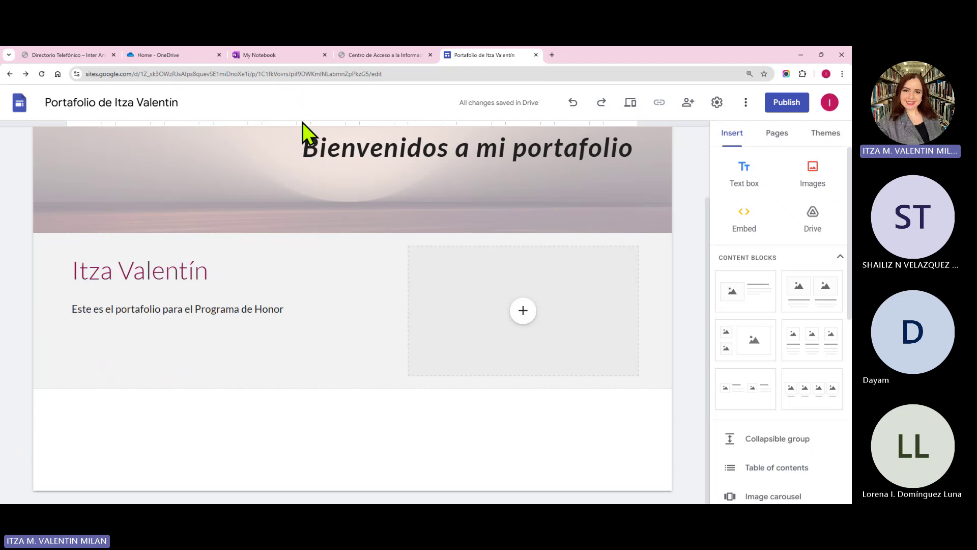
mouse_move(316, 142)
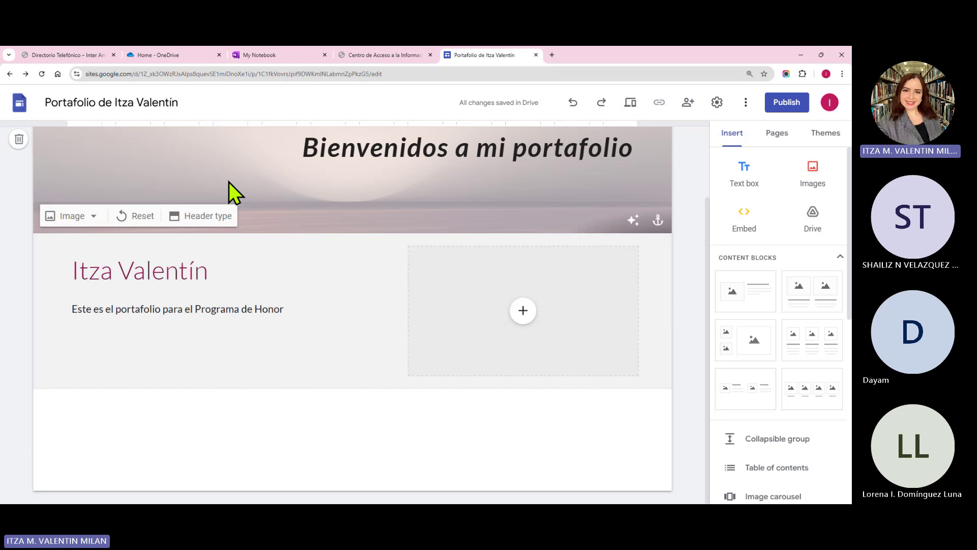
scroll(3, 214, up, 2)
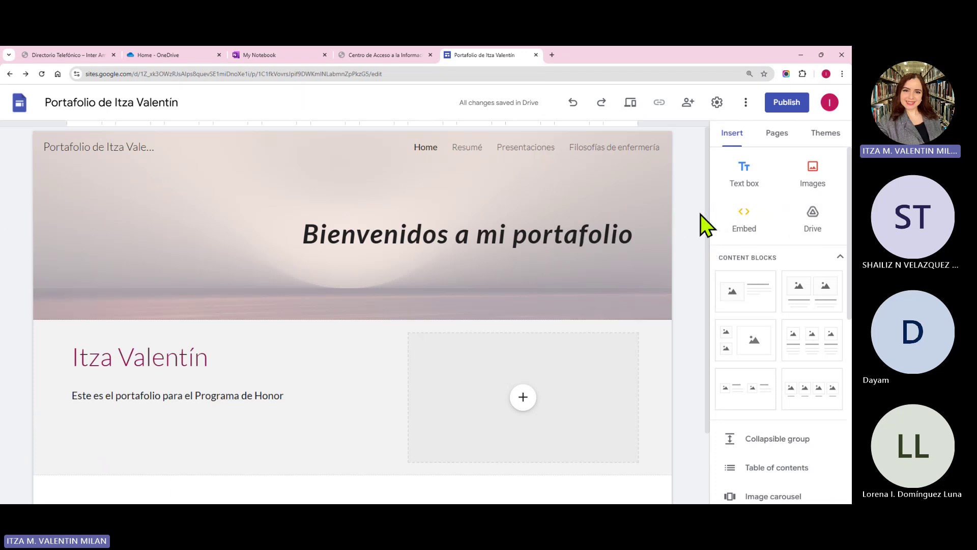
scroll(688, 258, down, 2)
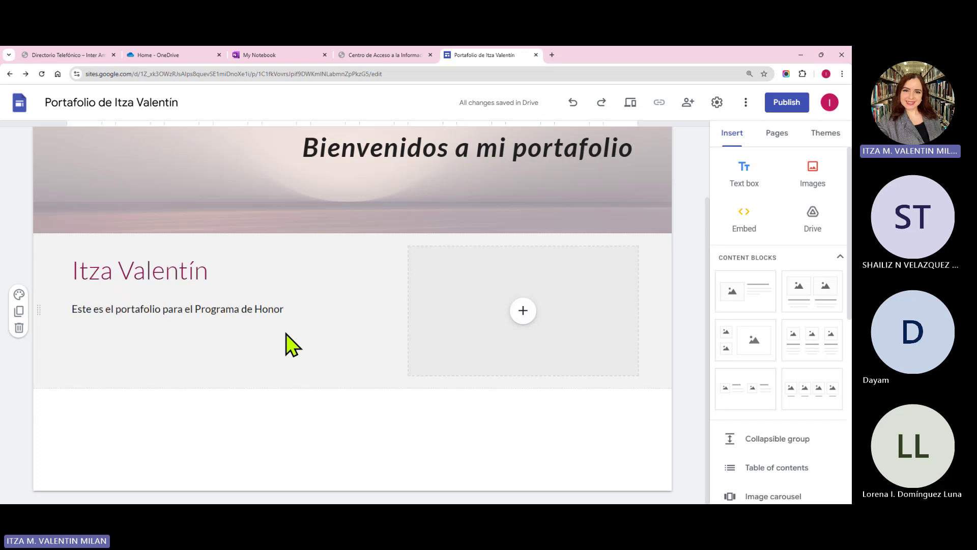
- Select then deselect the intro sentence, and switch to the Resumé page via the navigation bar
click(264, 309)
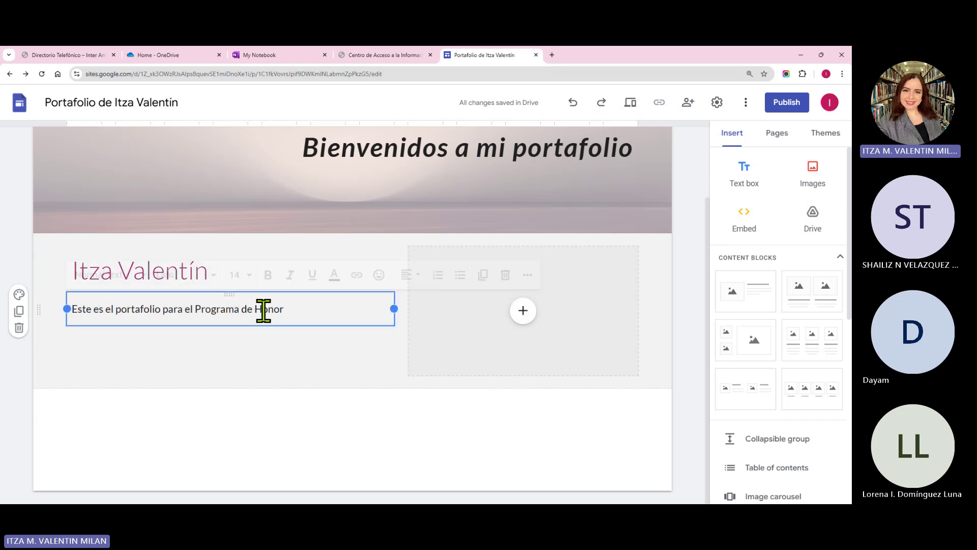
triple_click(263, 310)
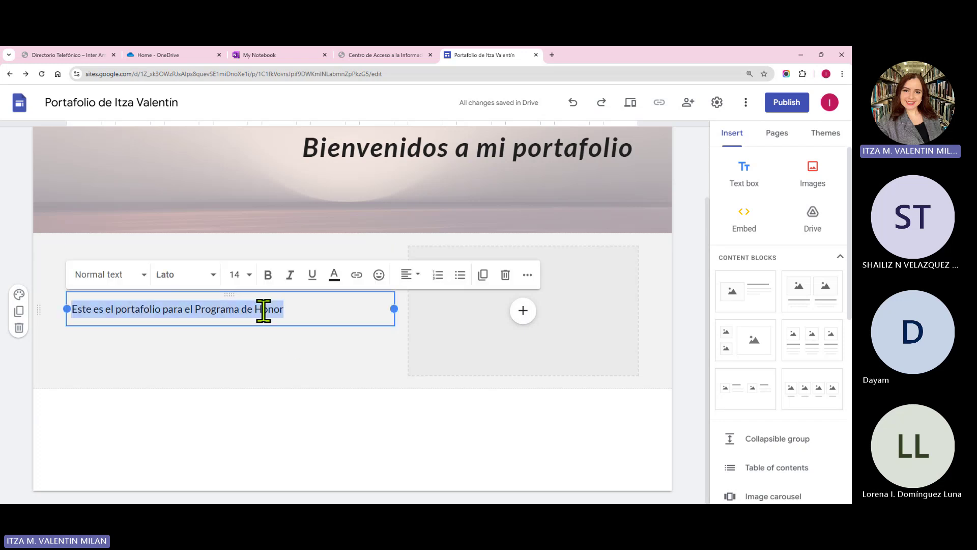
click(283, 340)
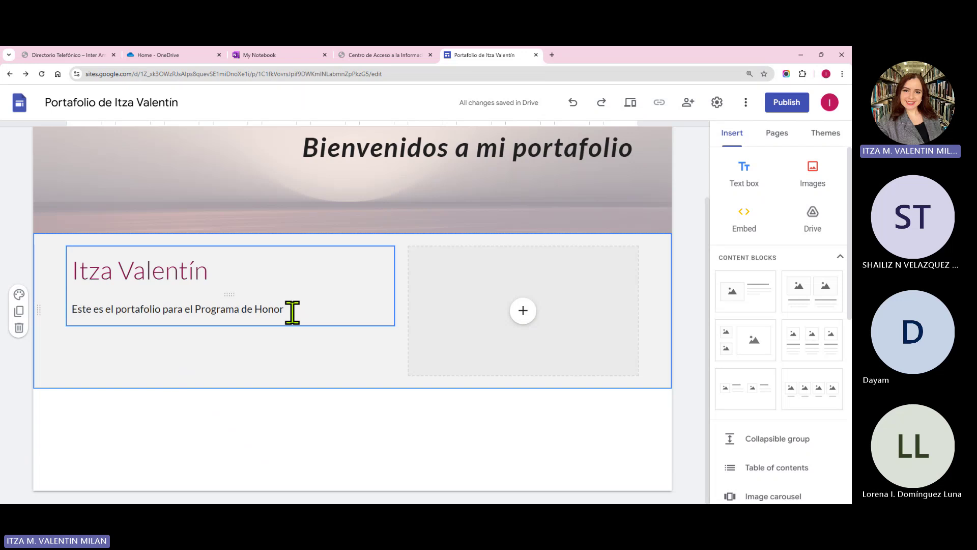
scroll(293, 312, up, 2)
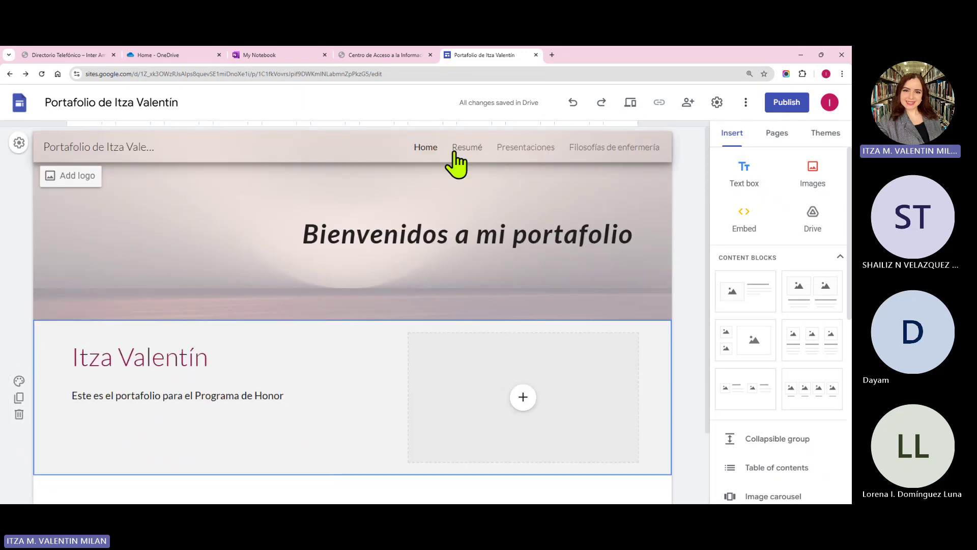
click(464, 148)
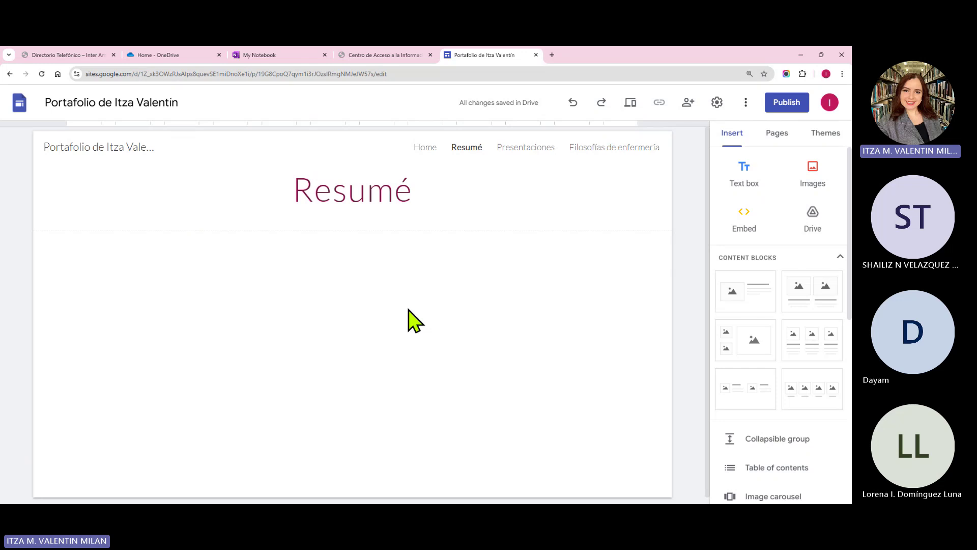
- Insert Resumé.pdf from Drive's Documentos de Portafolio Trabajo Social folder onto the Resumé page
click(820, 218)
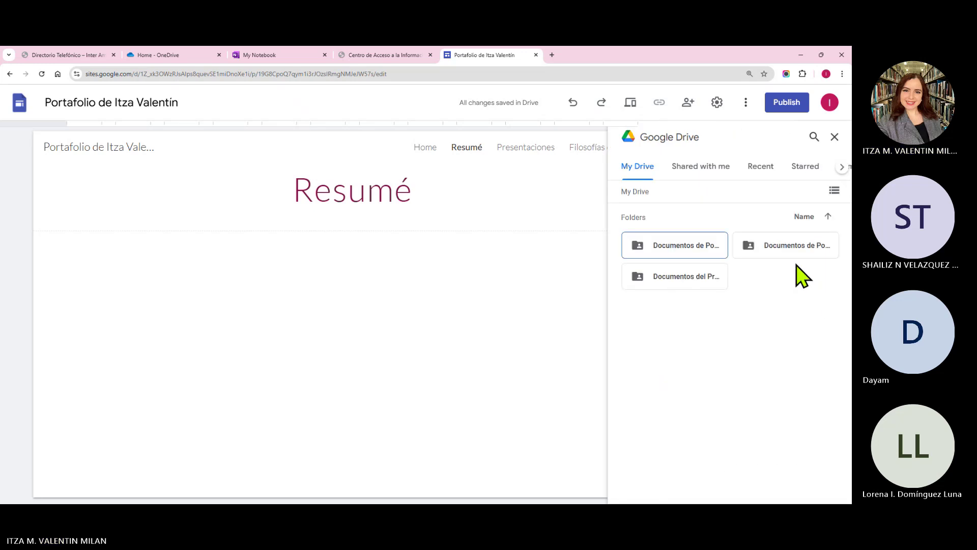
double_click(787, 248)
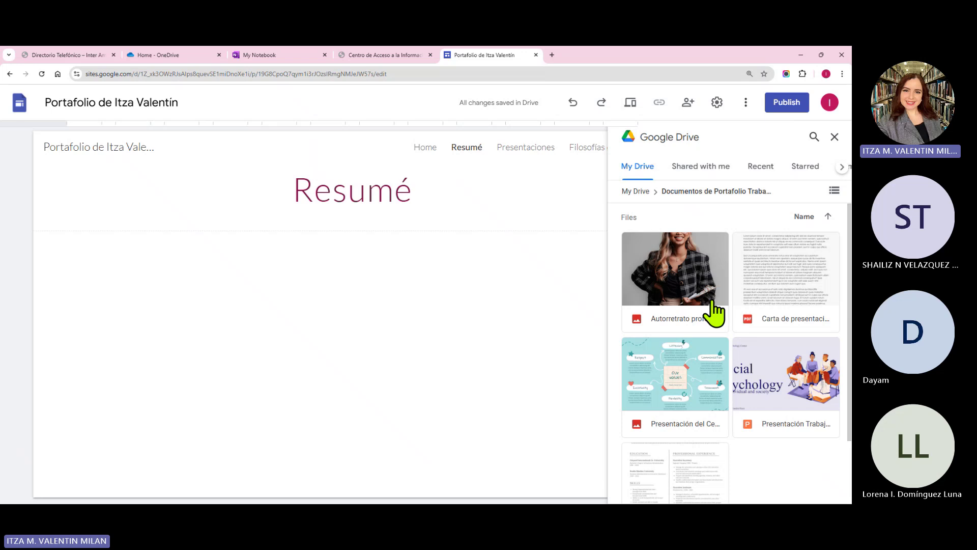
scroll(715, 313, down, 2)
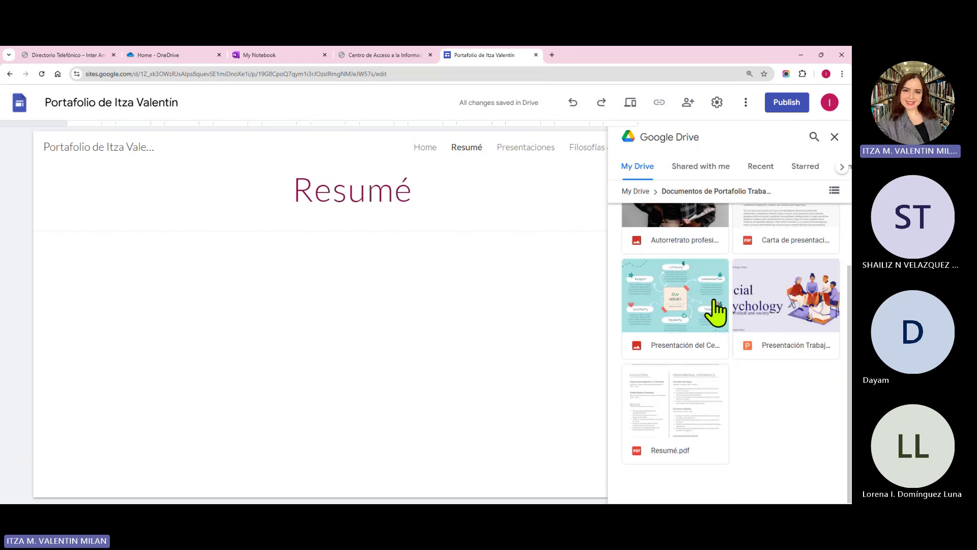
click(686, 412)
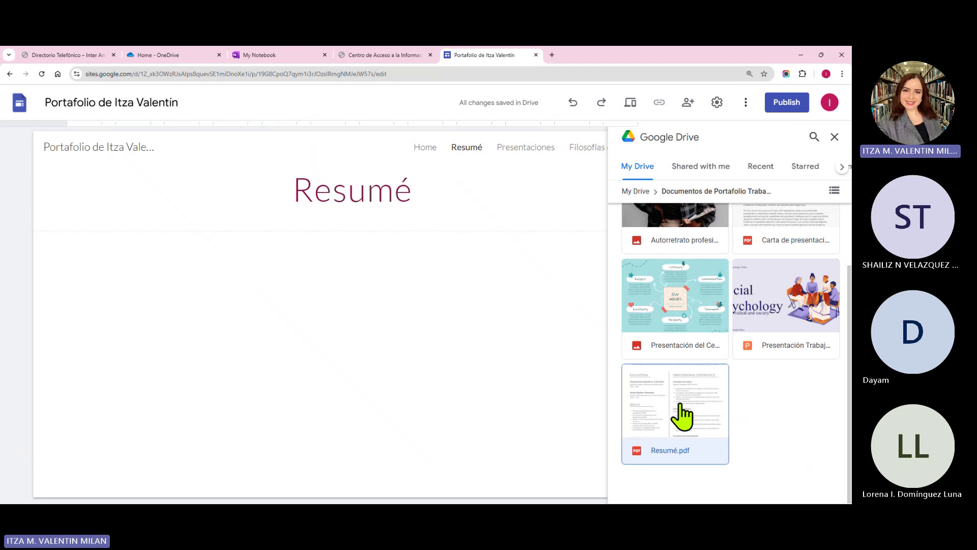
click(818, 489)
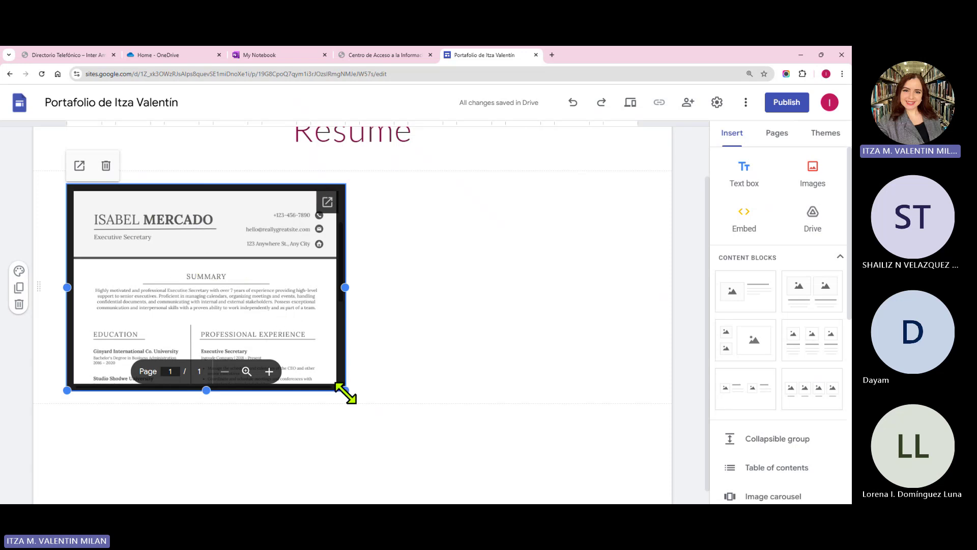
- Resize the résumé embed wider and taller to fill the page width
drag(345, 390, 589, 477)
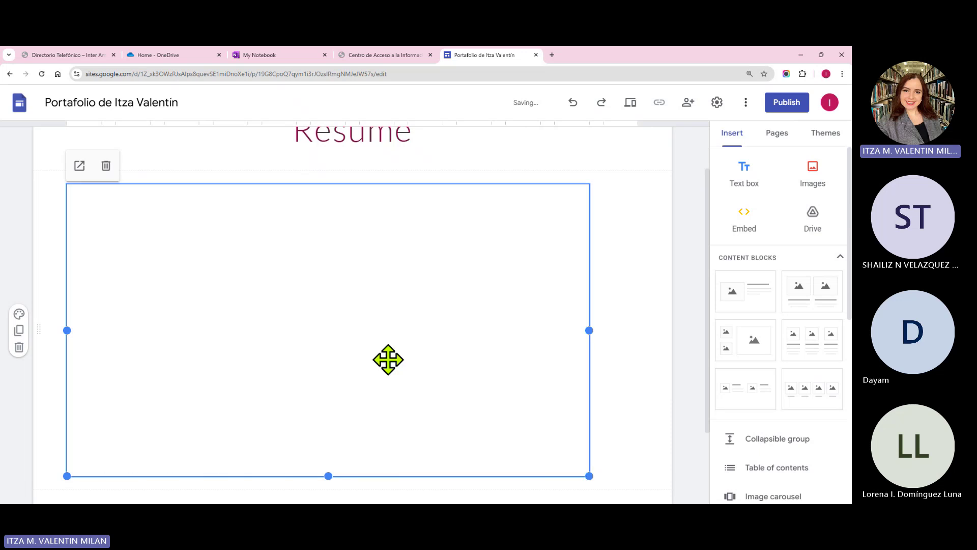
scroll(385, 356, down, 2)
drag(332, 391, 342, 497)
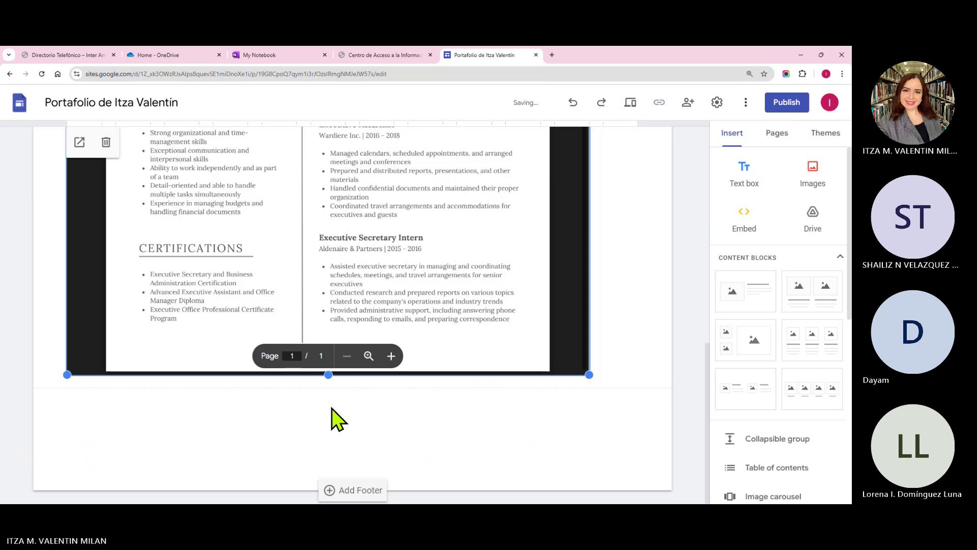
scroll(318, 386, up, 1)
scroll(316, 381, up, 10)
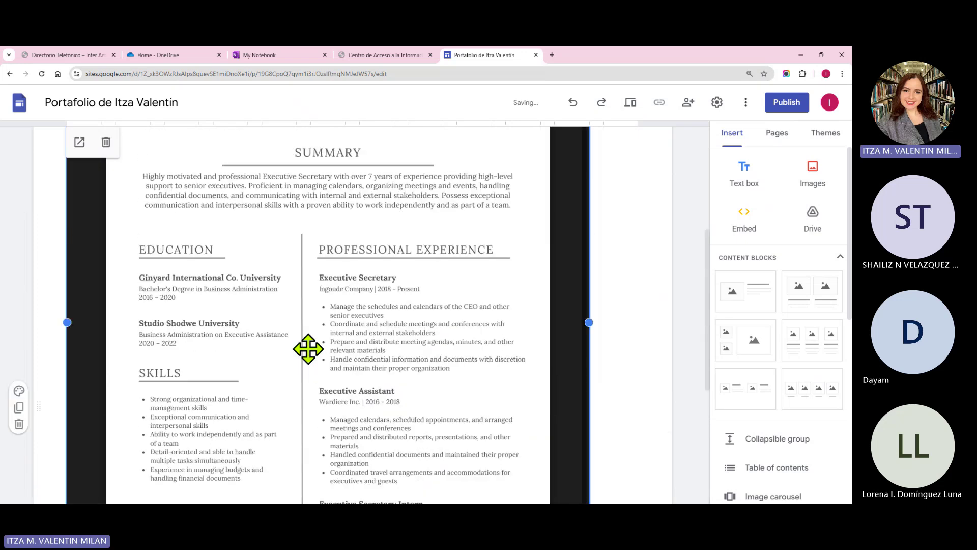
drag(301, 306, 341, 310)
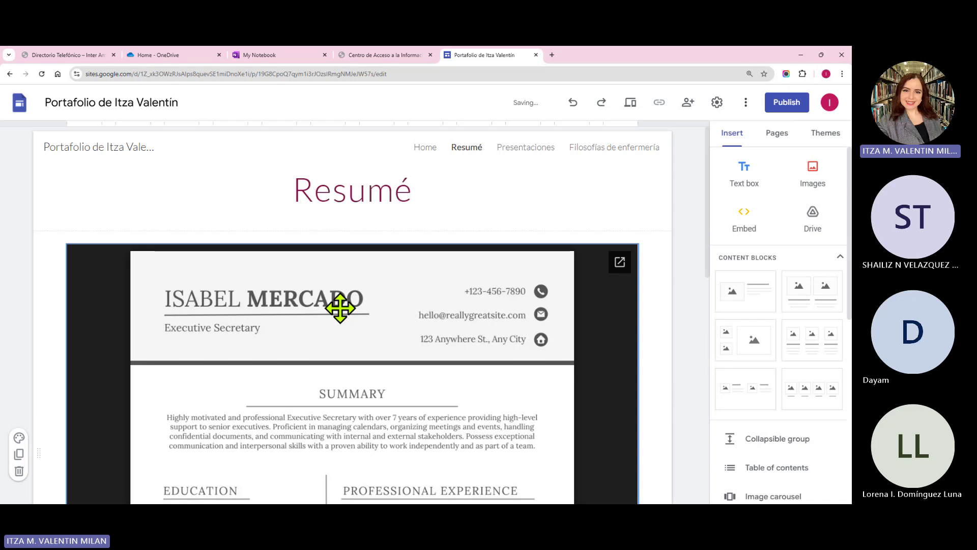
click(630, 104)
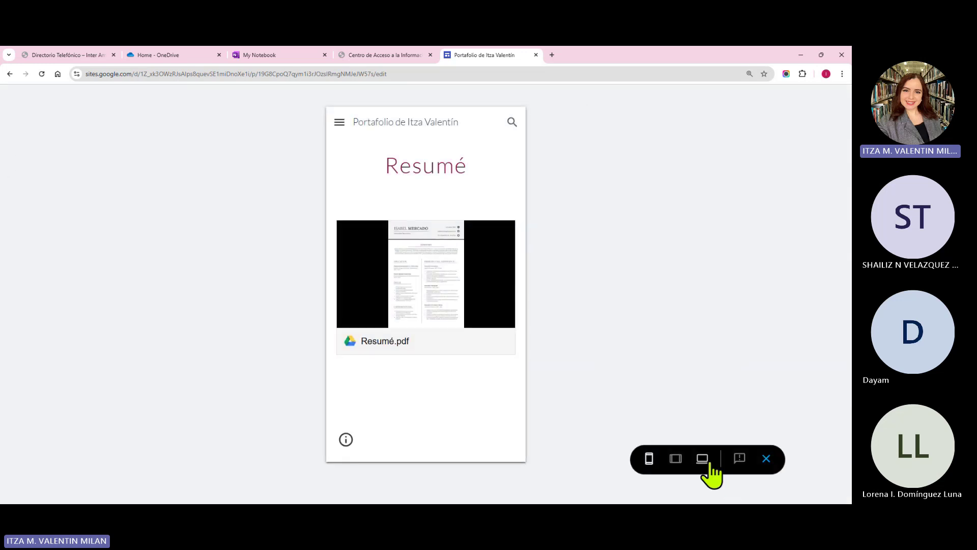
click(702, 459)
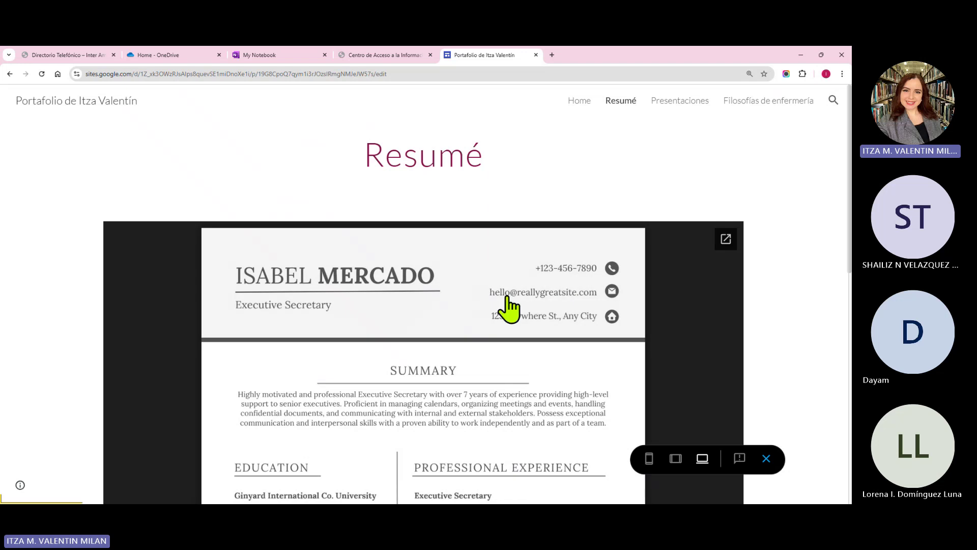
scroll(506, 300, down, 10)
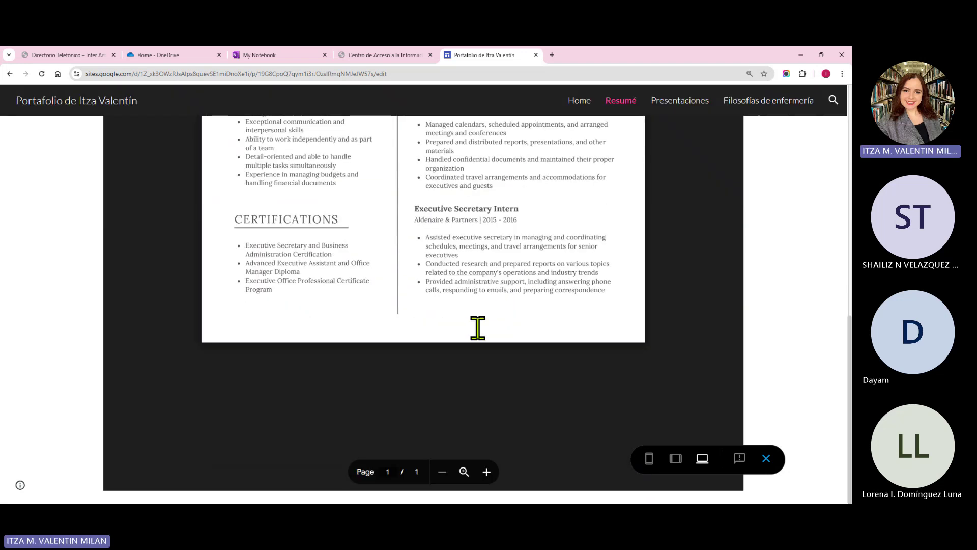
scroll(500, 305, up, 10)
scroll(427, 265, up, 1)
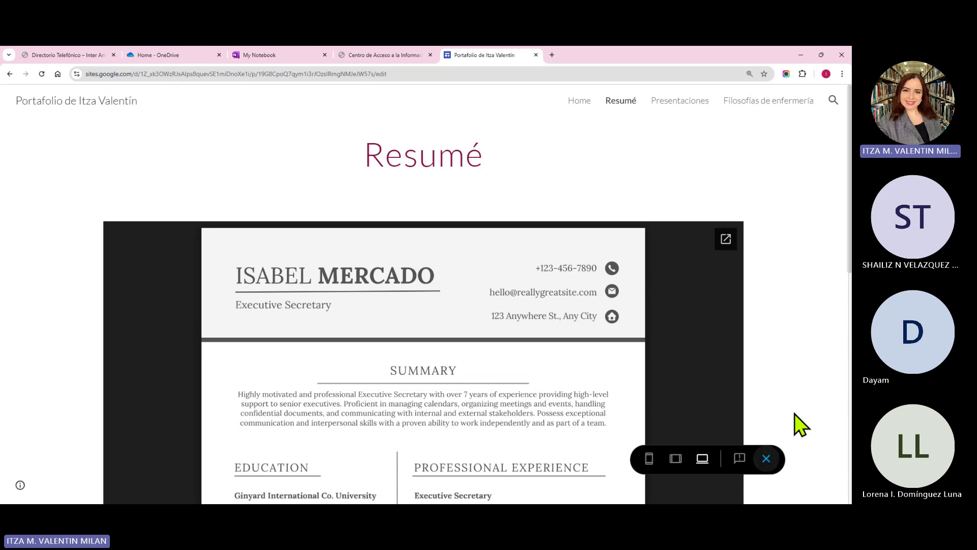
click(725, 239)
scroll(519, 280, down, 3)
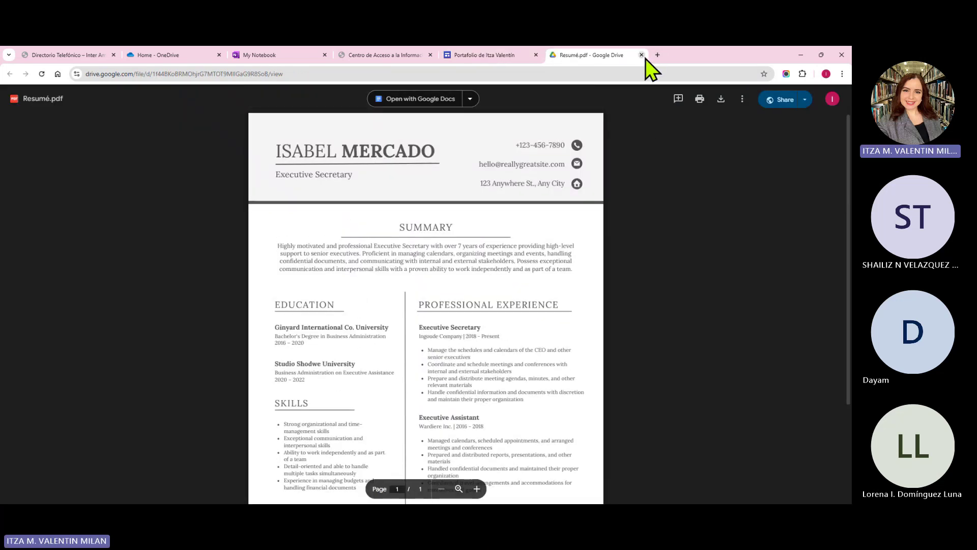
click(641, 55)
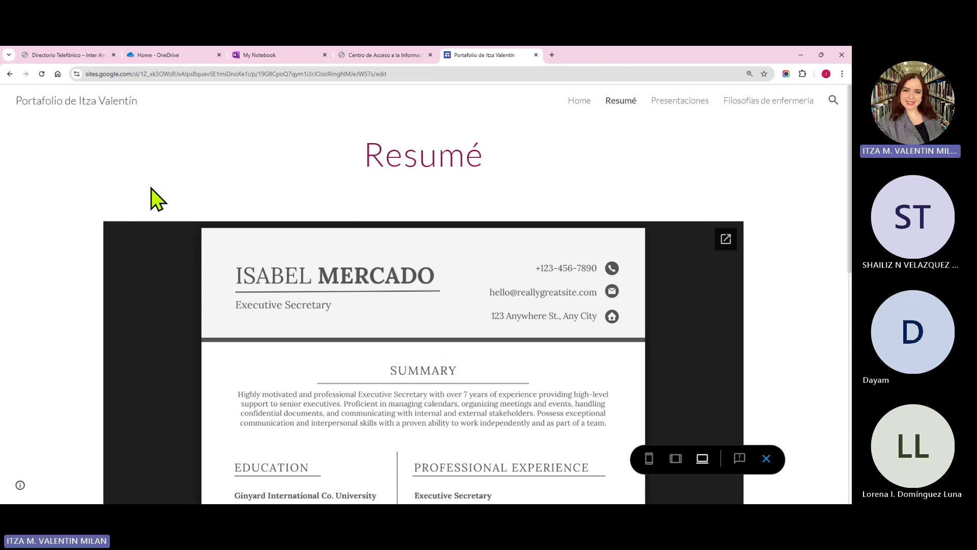
click(10, 74)
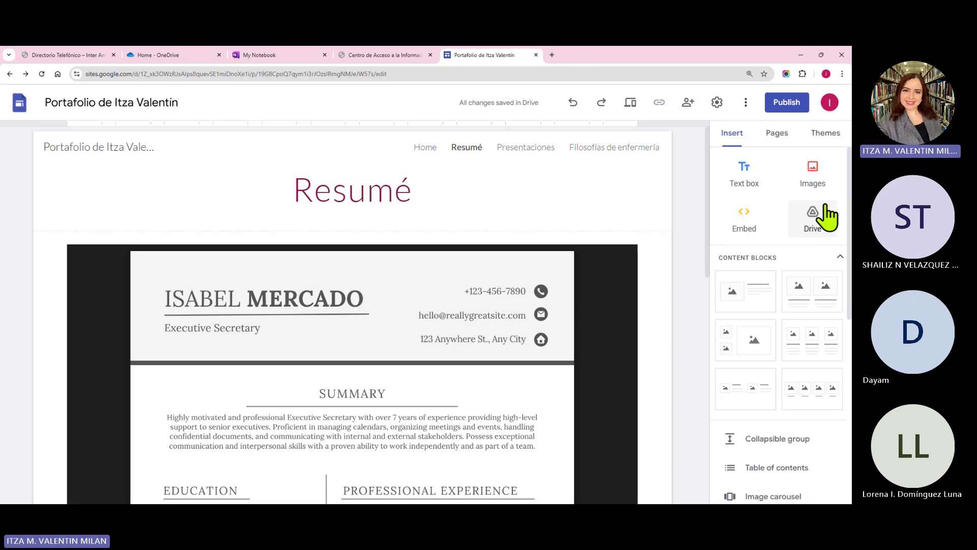
- On the Presentaciones page, embed the Social Psychology presentation from the Drive portfolio folder
click(529, 150)
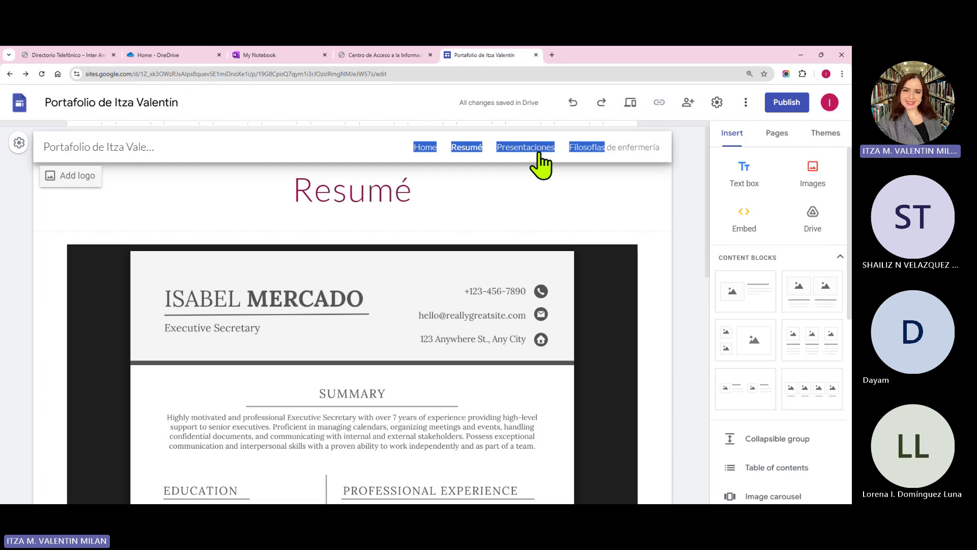
click(814, 218)
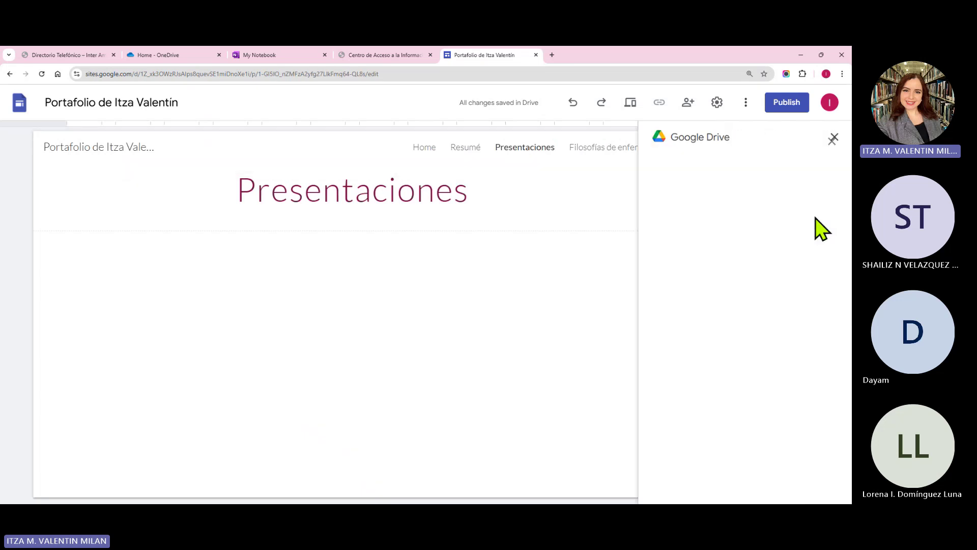
double_click(779, 251)
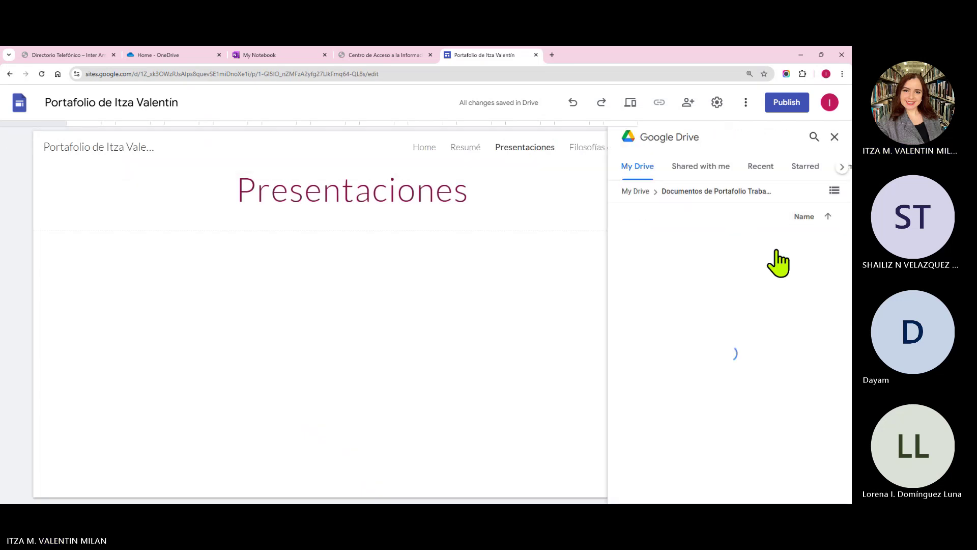
click(785, 385)
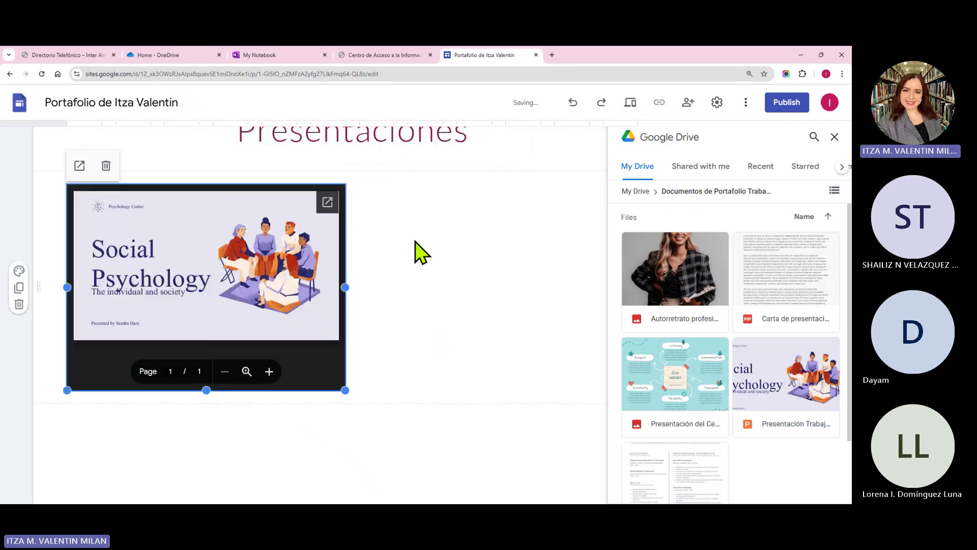
click(434, 243)
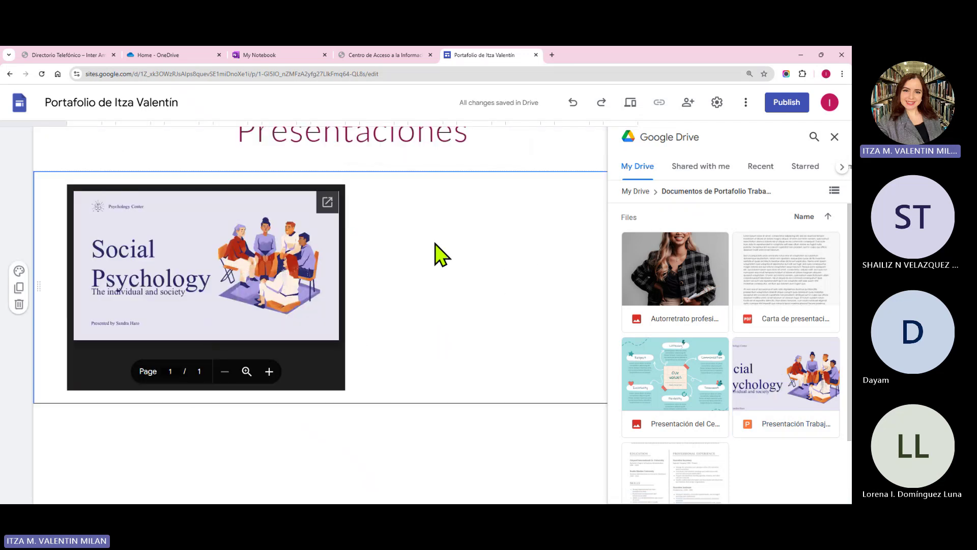
- Sort the Drive file list by name in descending order
click(807, 217)
click(830, 223)
click(829, 218)
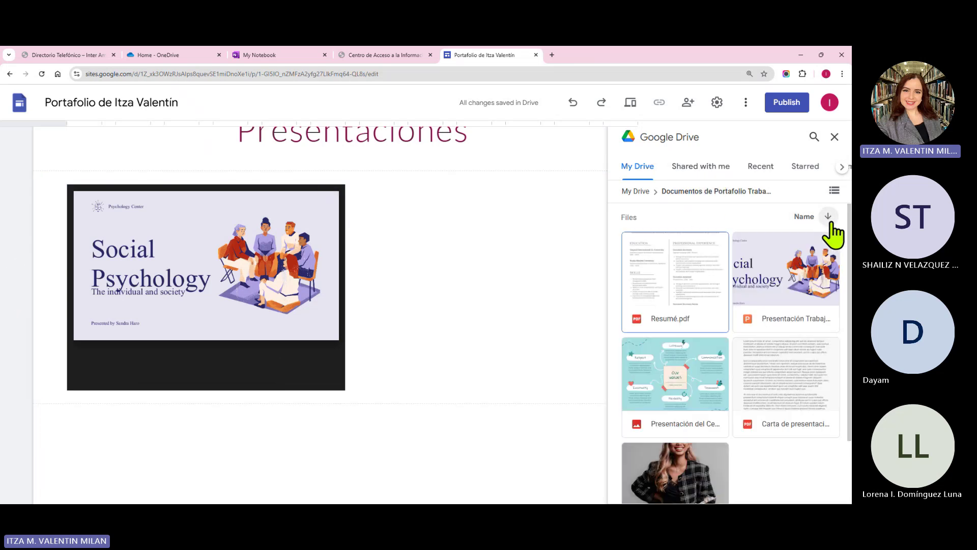
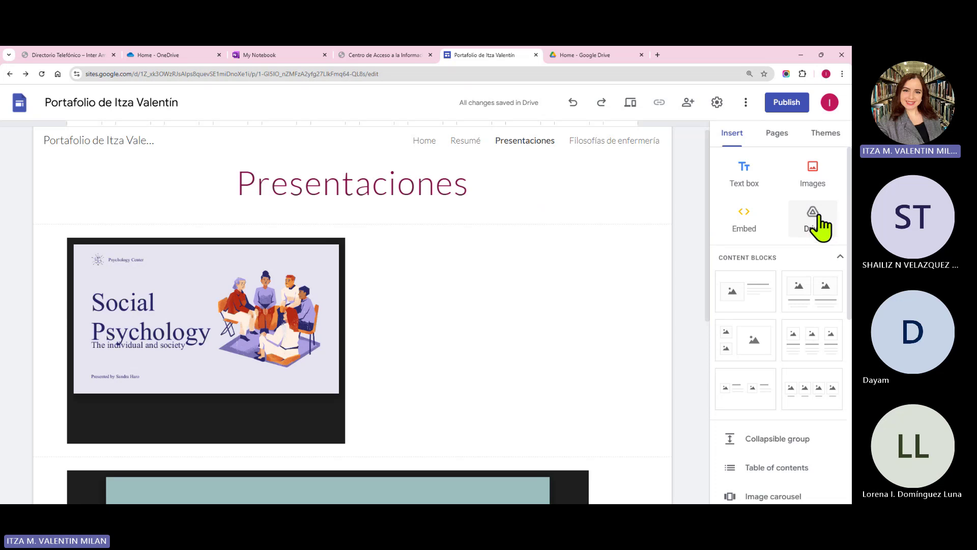
- Leave the Sites Drive picker and switch to the Google Drive home tab
click(819, 216)
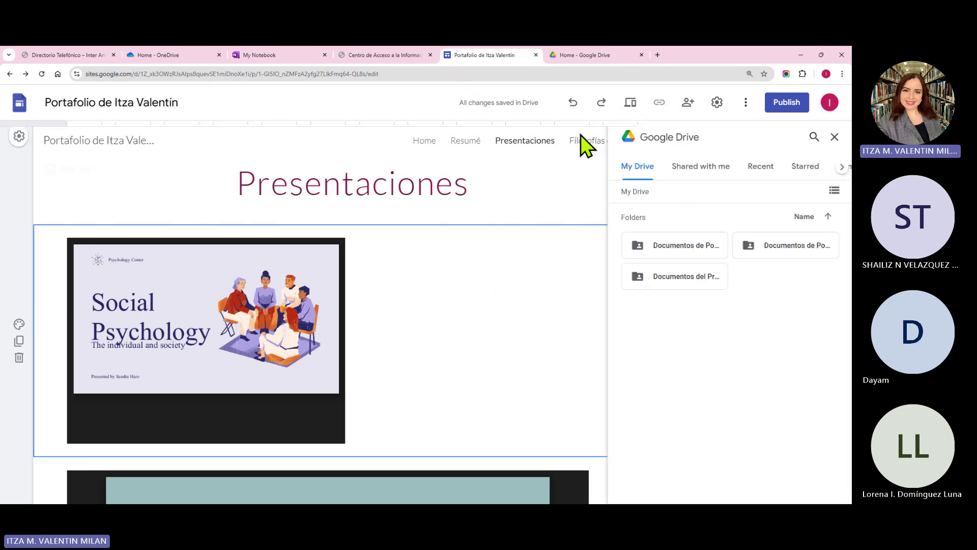
click(593, 56)
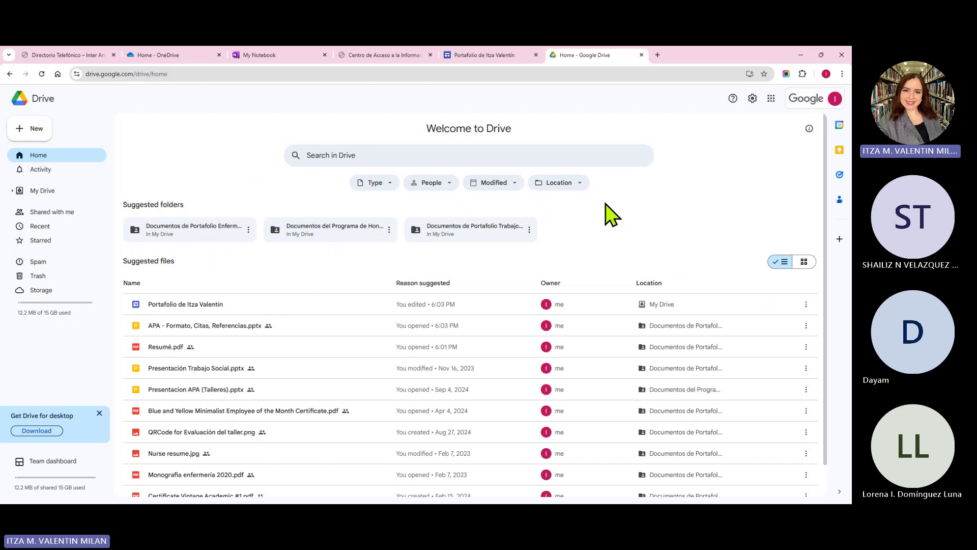
- Create a My Drive folder named 'Documentos para el portafolio de Prog. Honor'
click(29, 133)
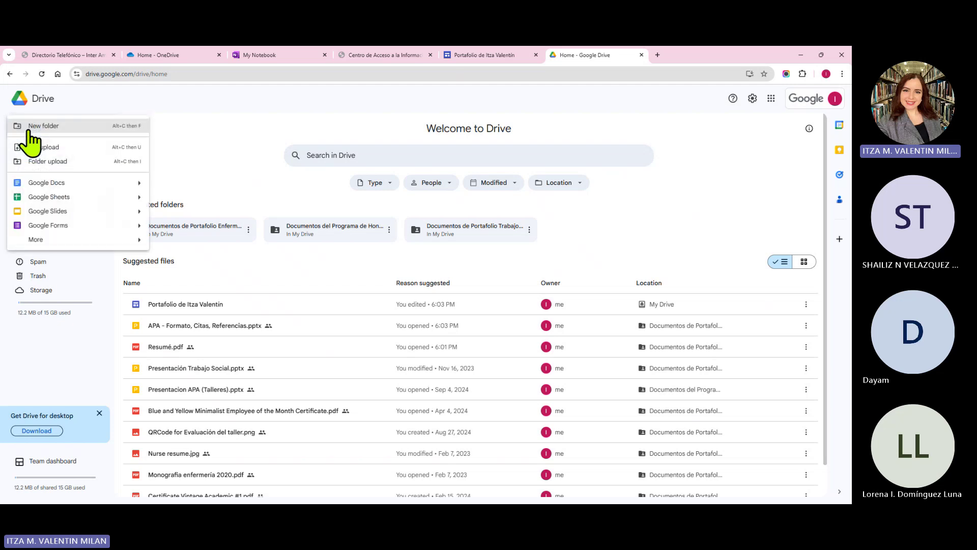
click(63, 128)
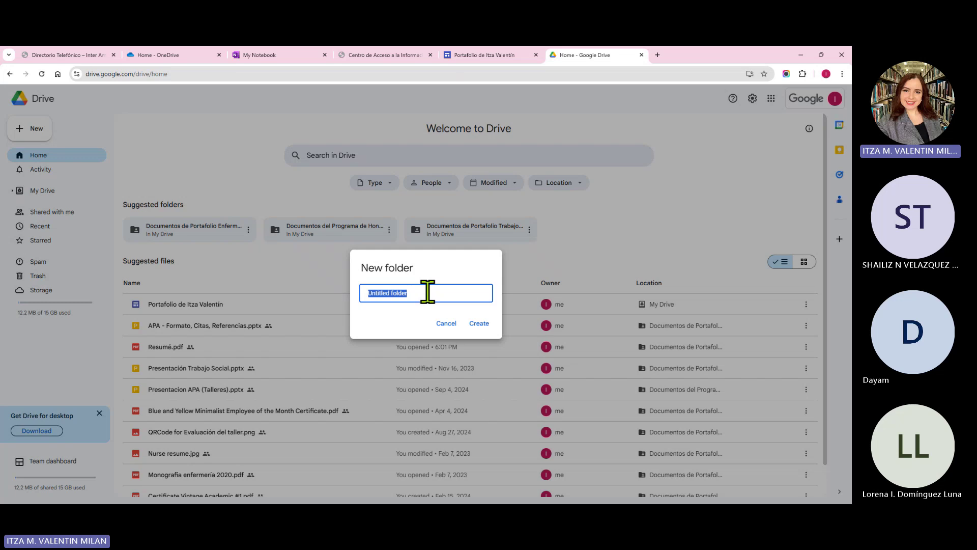
text(Documentos )
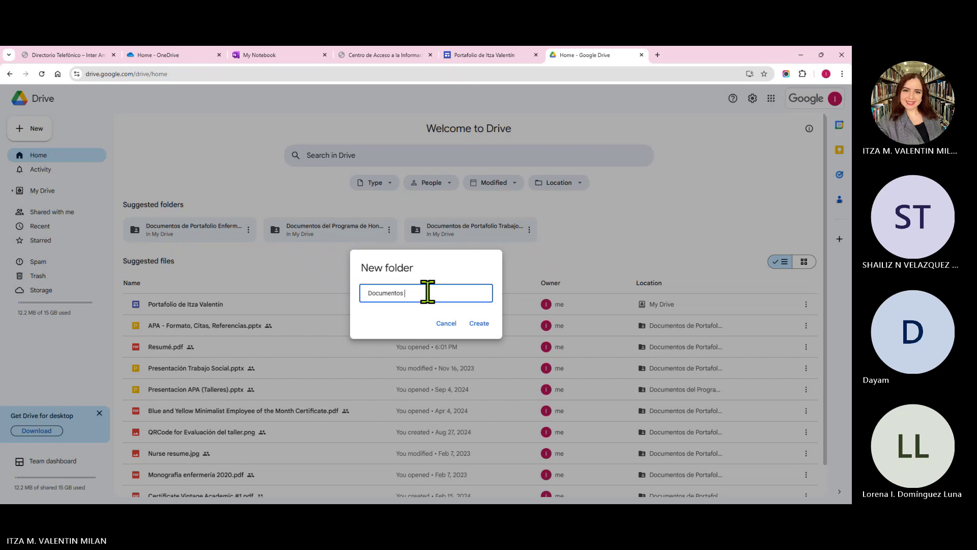
text(para el portafolio de )
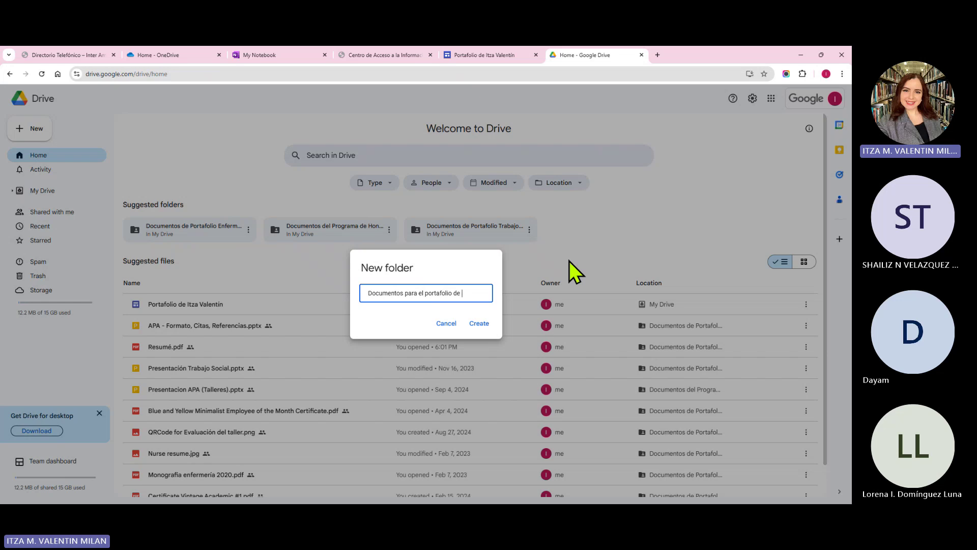
text(Prog. Honor)
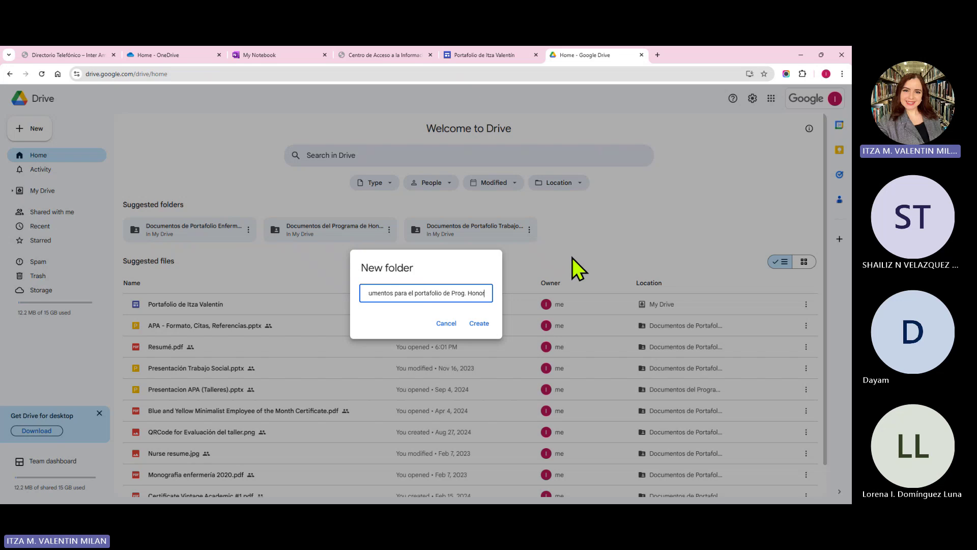
click(478, 331)
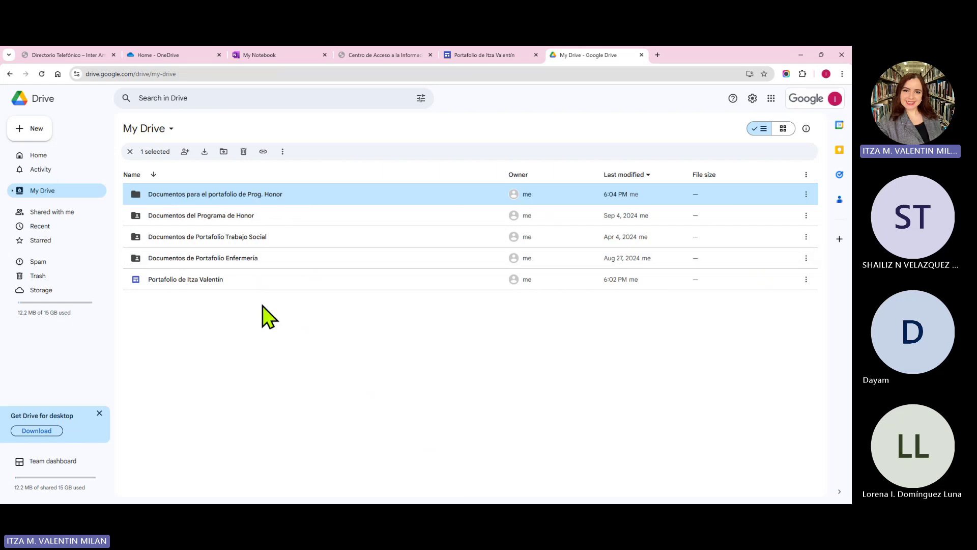
- Open the empty Prog. Honor folder and bring up its Share options
double_click(281, 195)
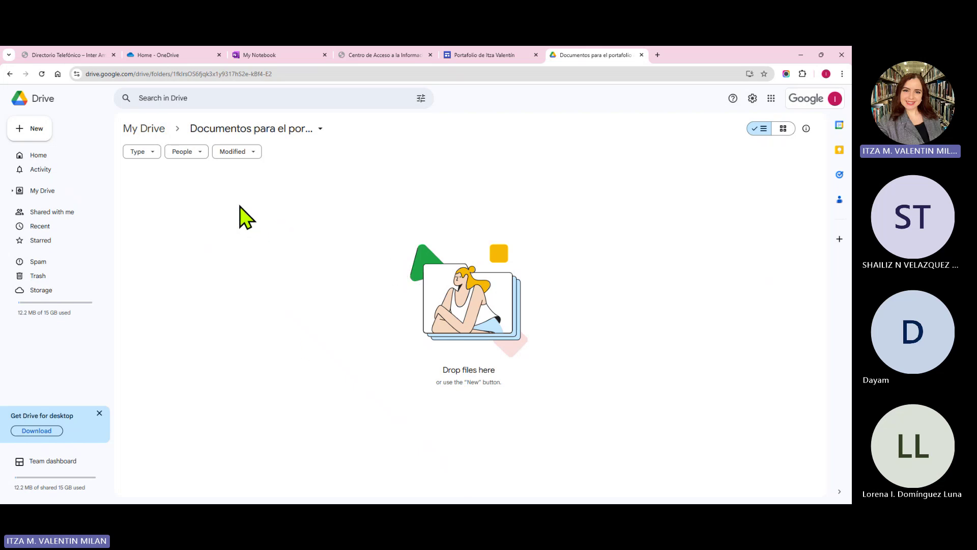
click(9, 74)
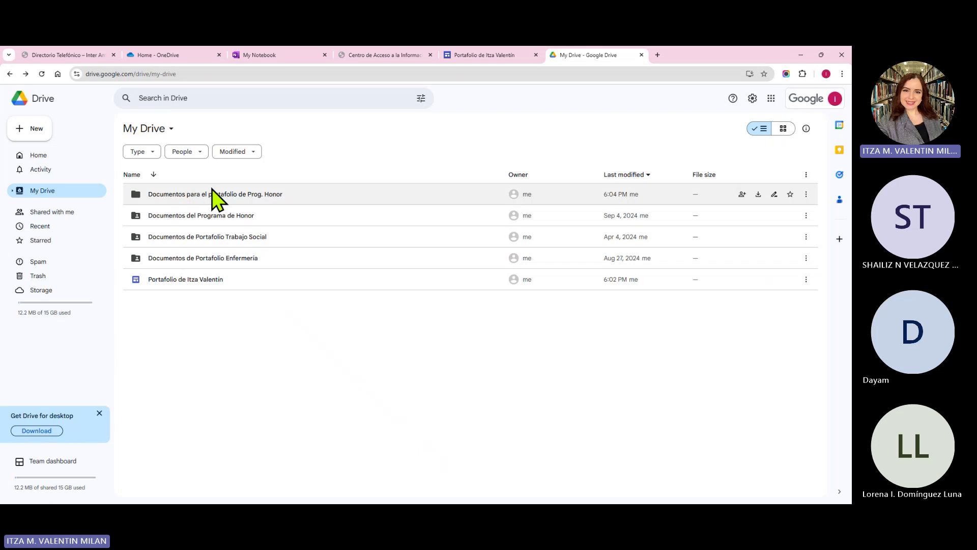
double_click(260, 195)
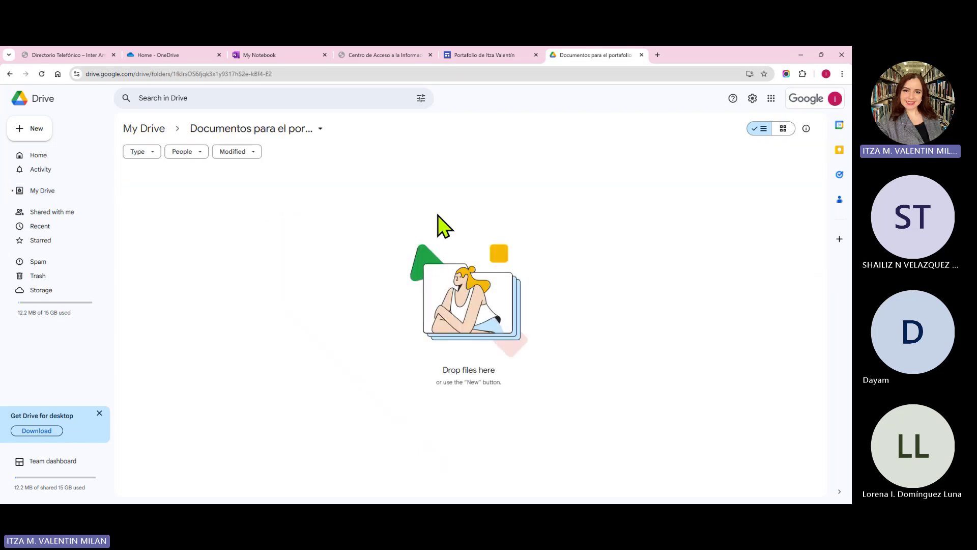
click(316, 131)
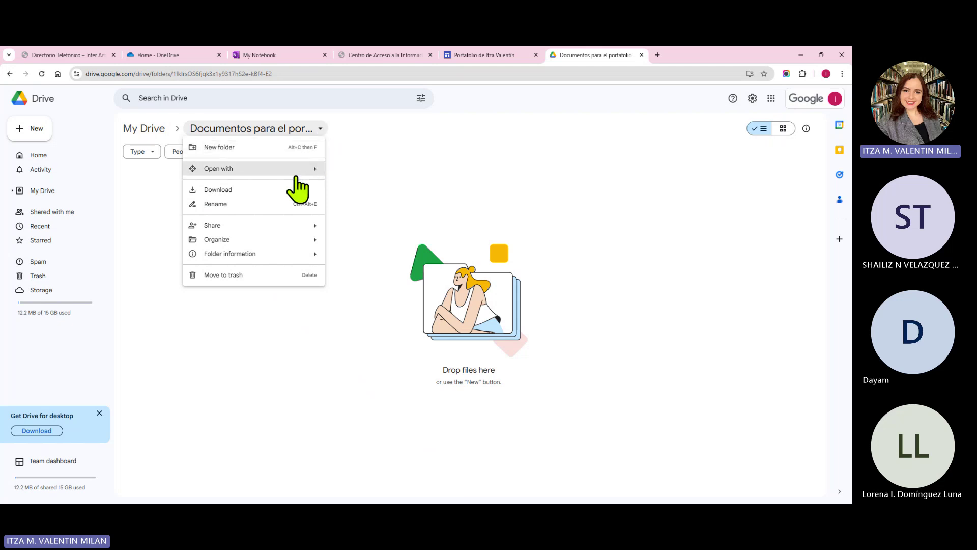
mouse_move(269, 225)
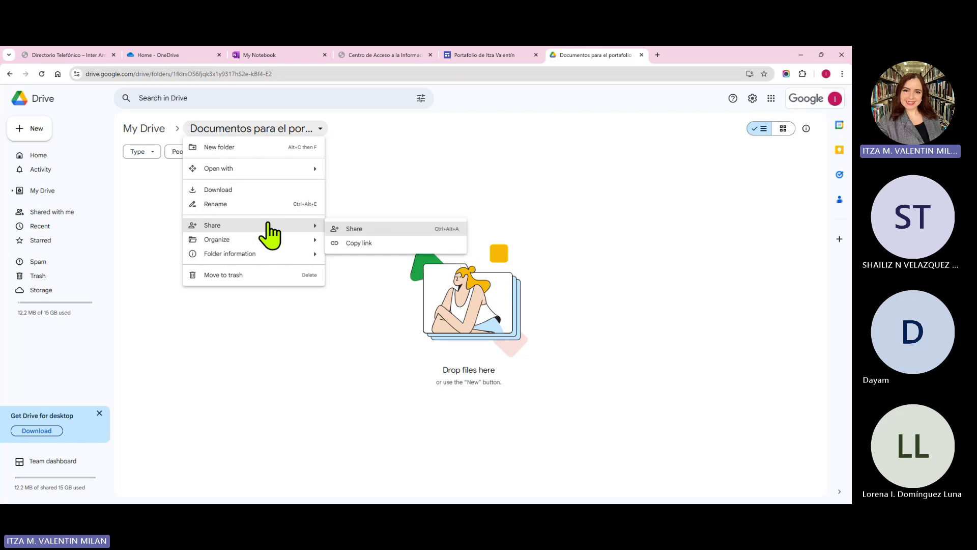
- Set the folder's general access to 'Anyone with the link' as Viewer
click(358, 228)
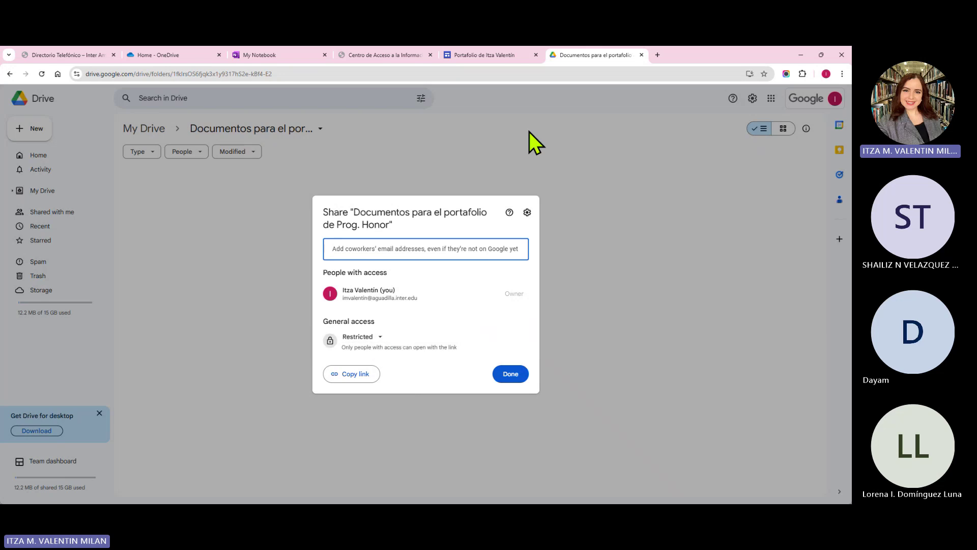
click(508, 55)
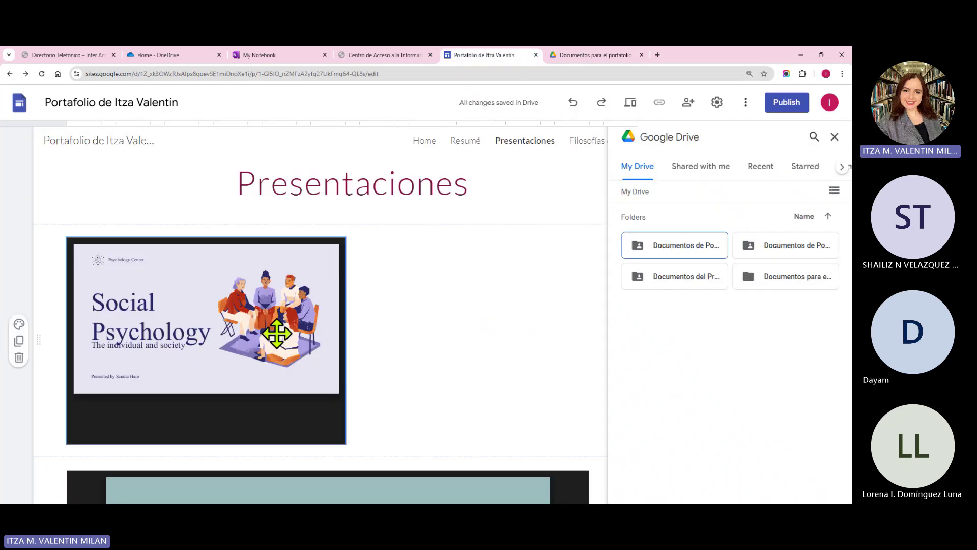
click(563, 57)
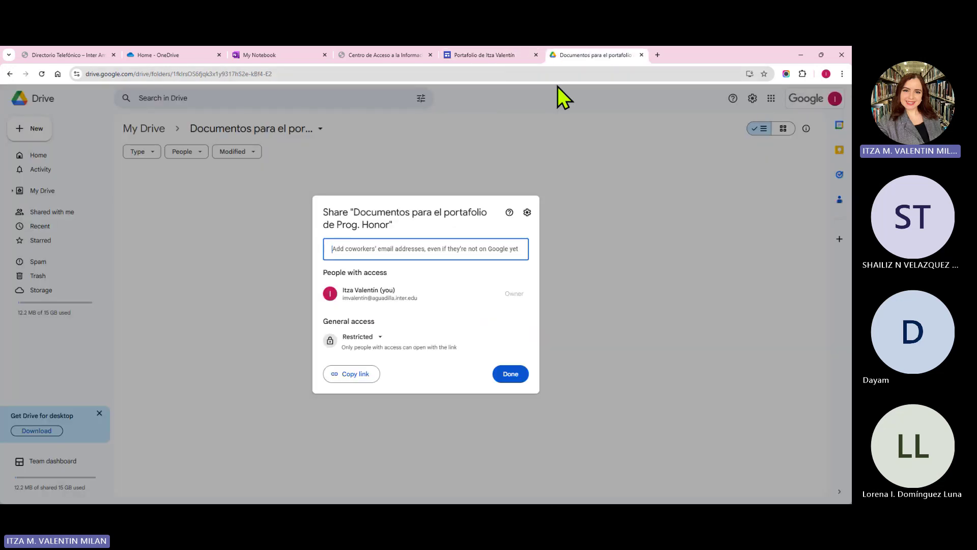
click(381, 338)
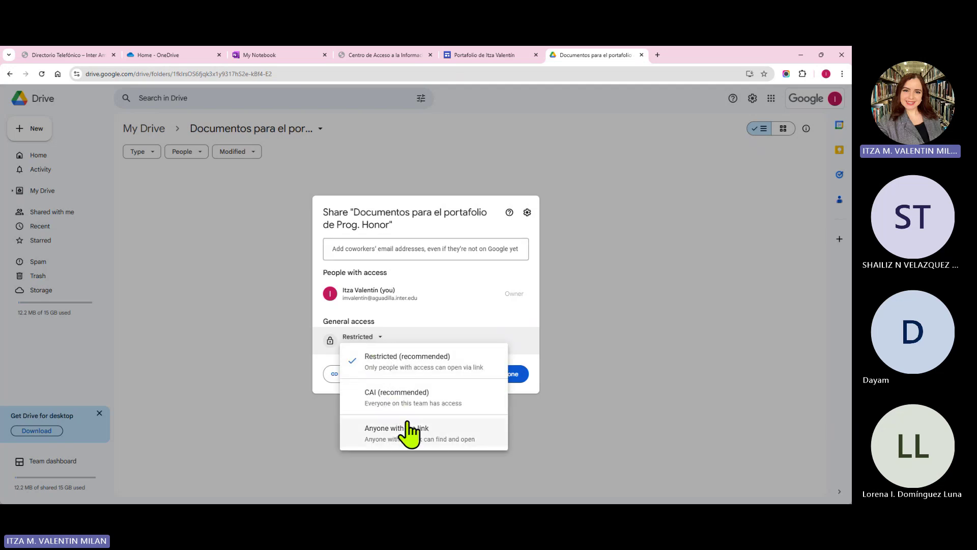
click(434, 439)
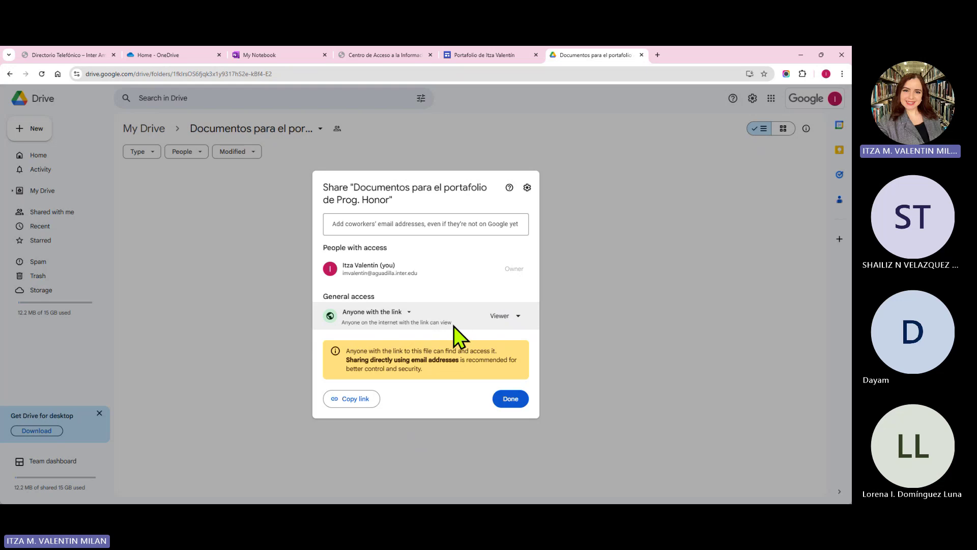
drag(448, 324, 442, 324)
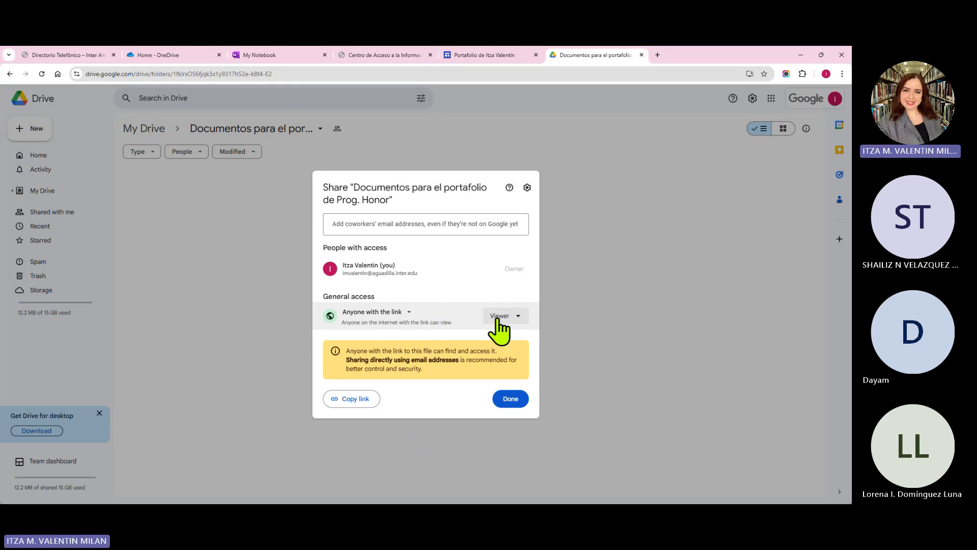
click(520, 317)
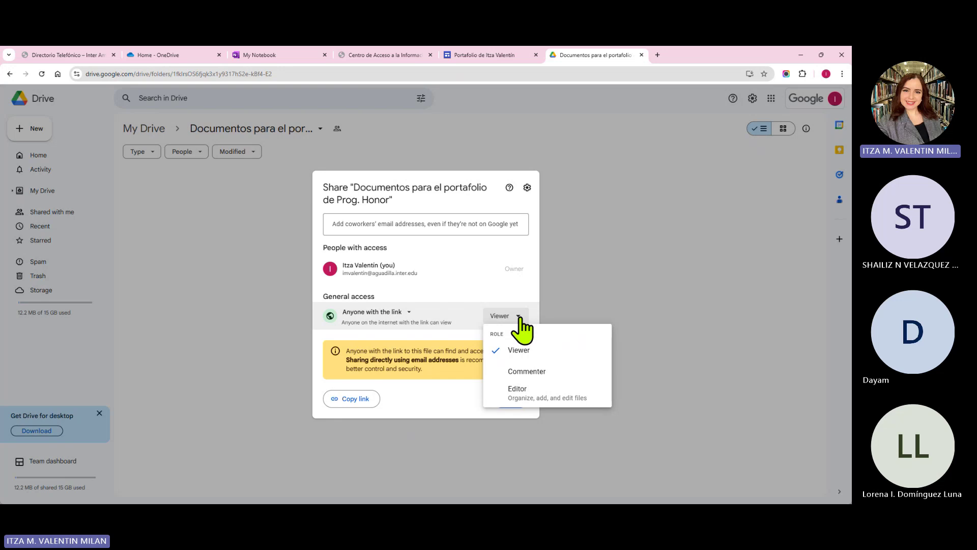
click(449, 380)
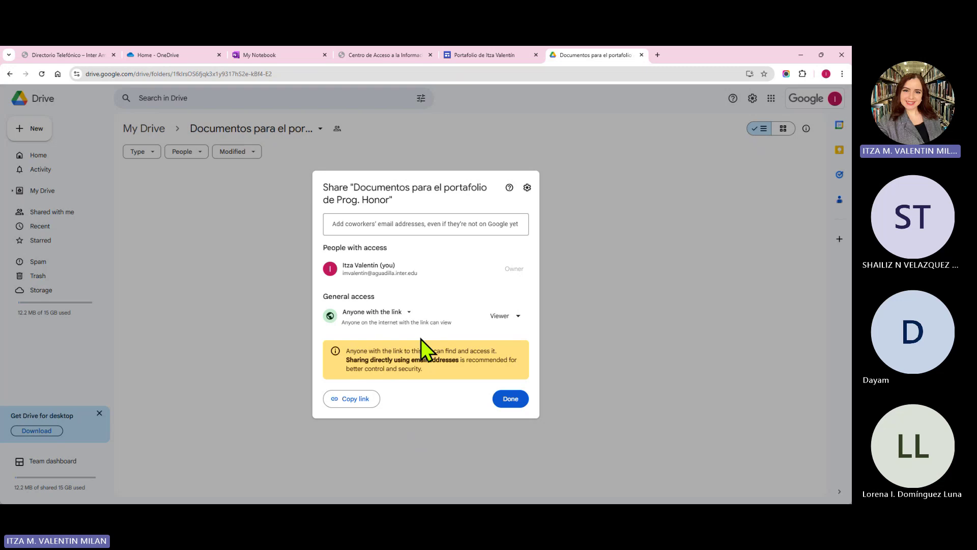
click(512, 402)
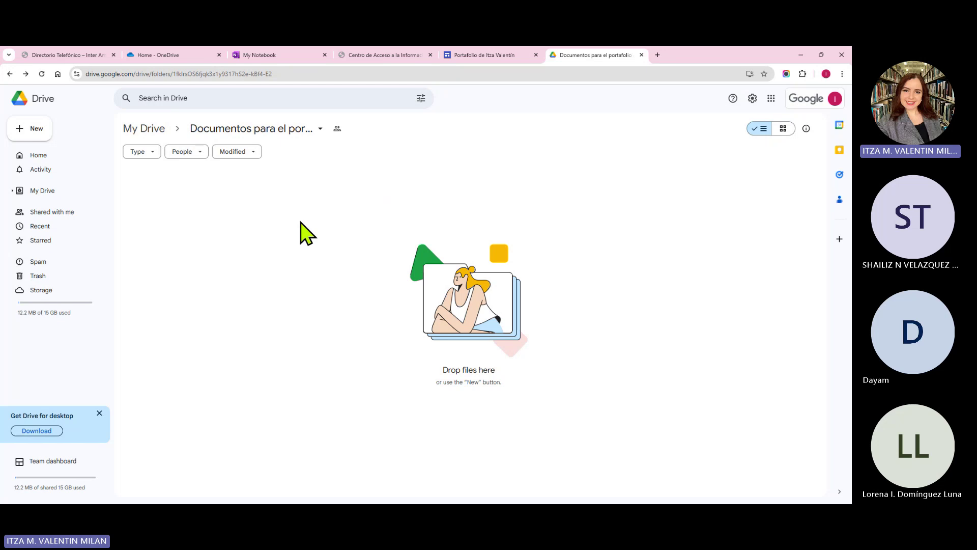
- Upload PreVet Flyer Sketch-1-oficial from the Downloads folder into the portfolio folder
click(29, 127)
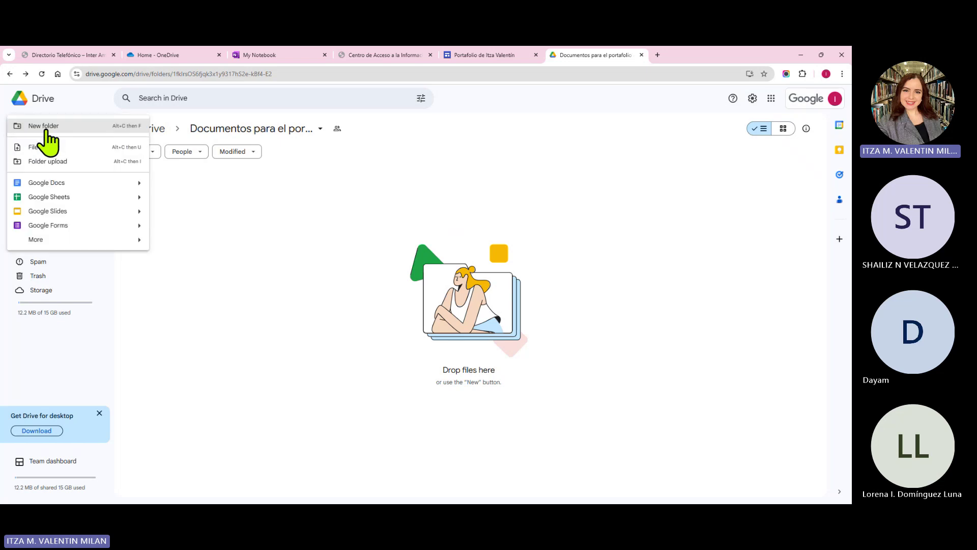
click(92, 148)
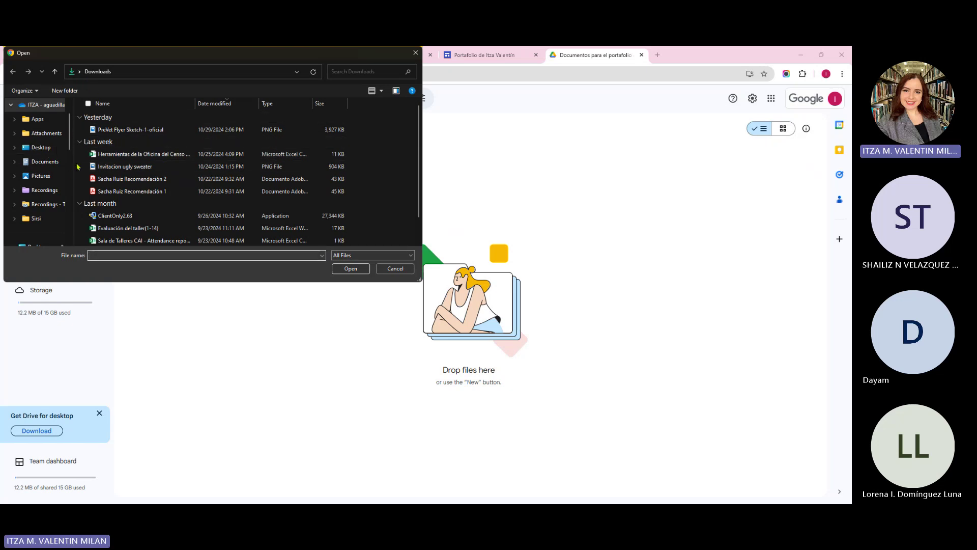
drag(74, 169, 103, 169)
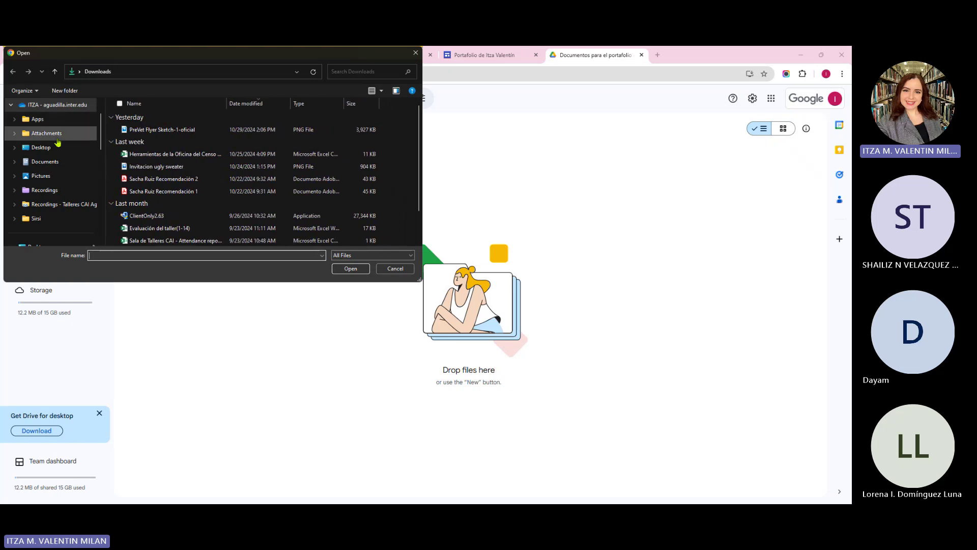
click(45, 162)
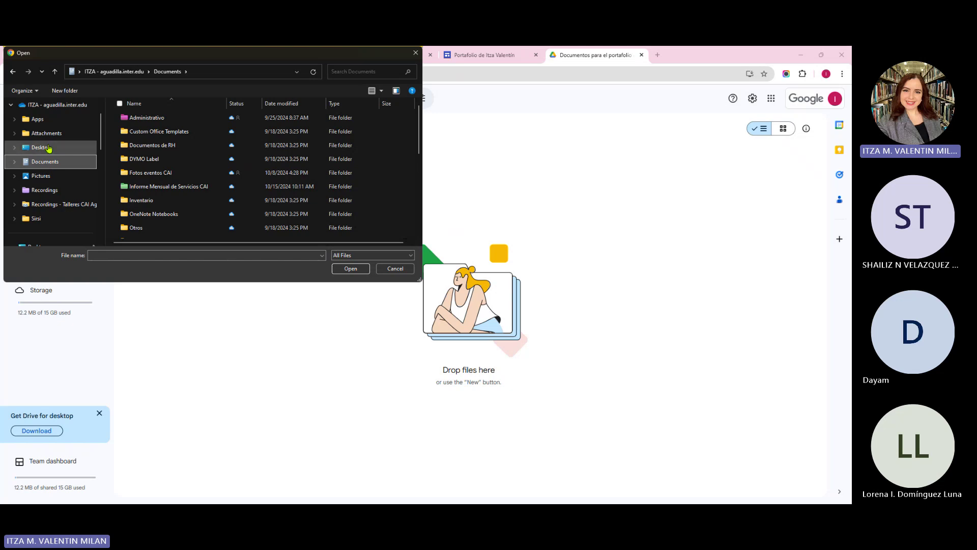
click(46, 147)
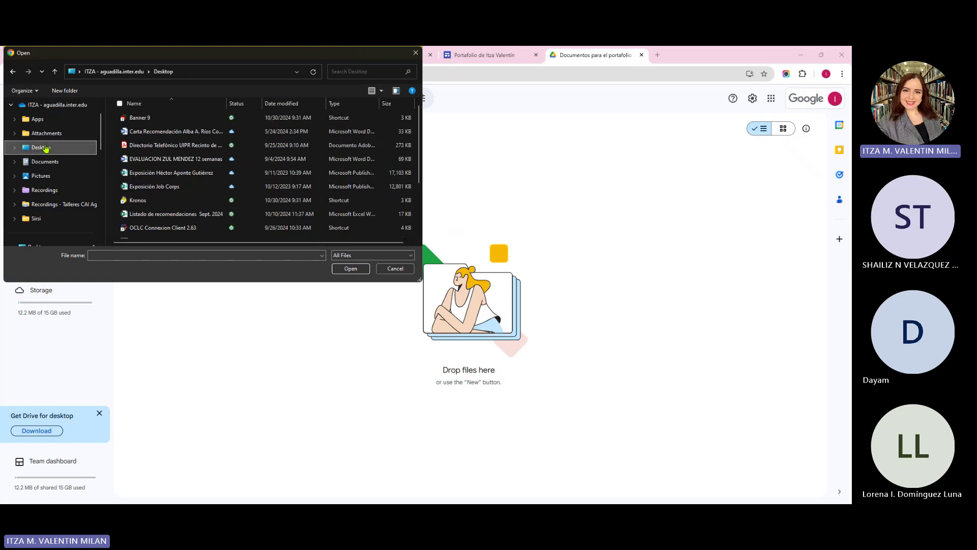
click(49, 136)
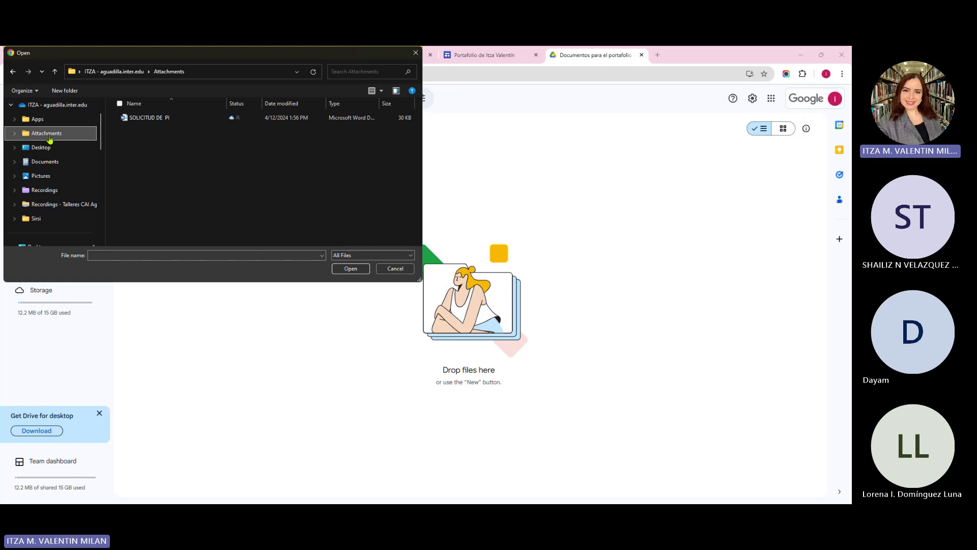
scroll(53, 162, down, 2)
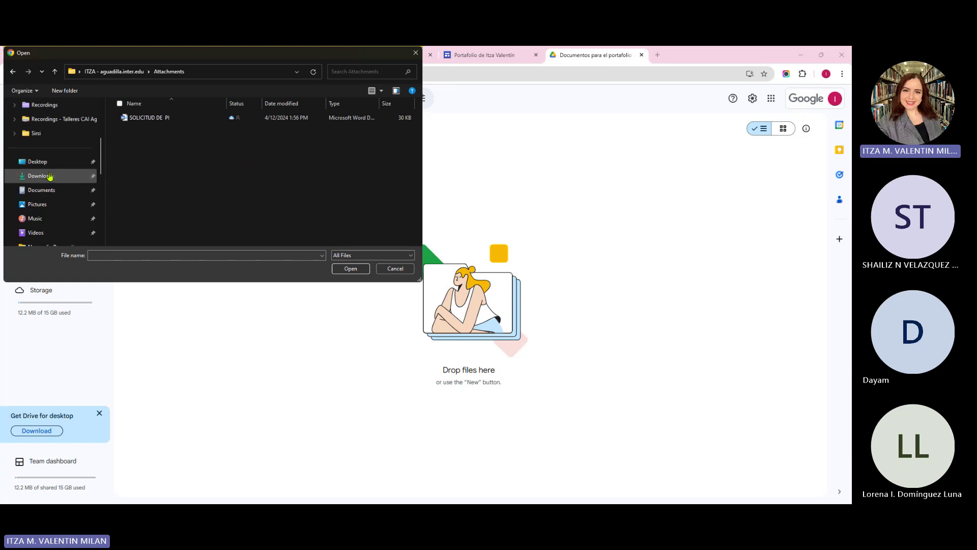
click(49, 176)
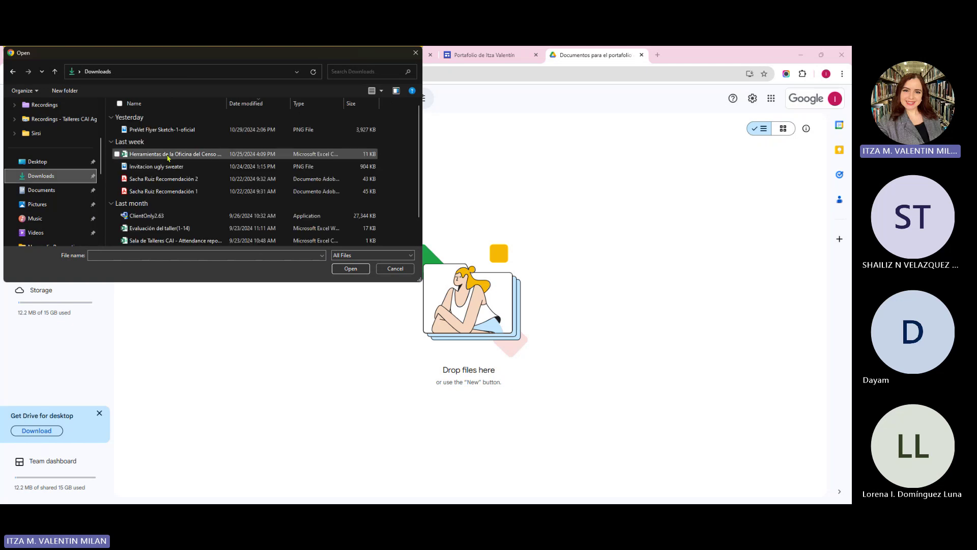
click(186, 130)
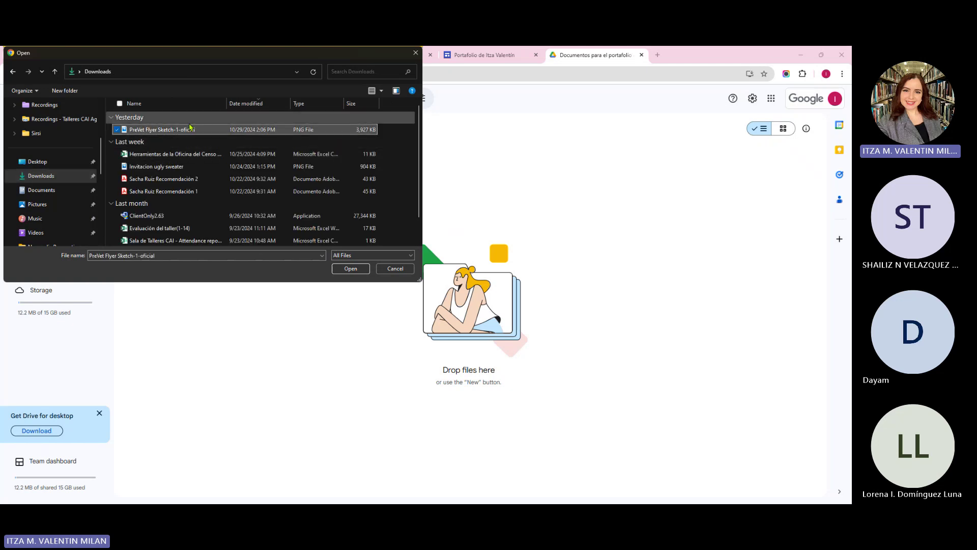
click(351, 268)
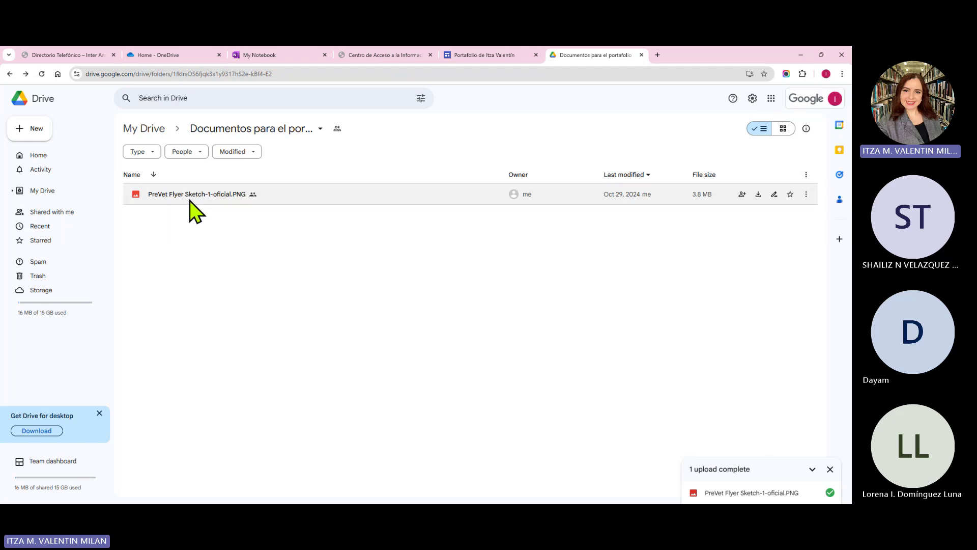
- Insert the PreVet flyer from the portfolio Drive folder onto the Filosofía de enfermería page
click(506, 57)
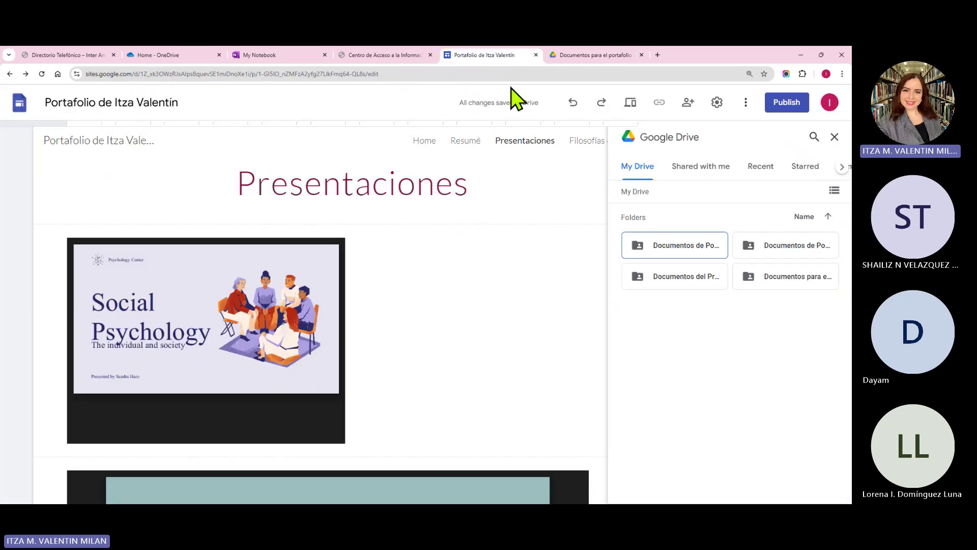
click(835, 137)
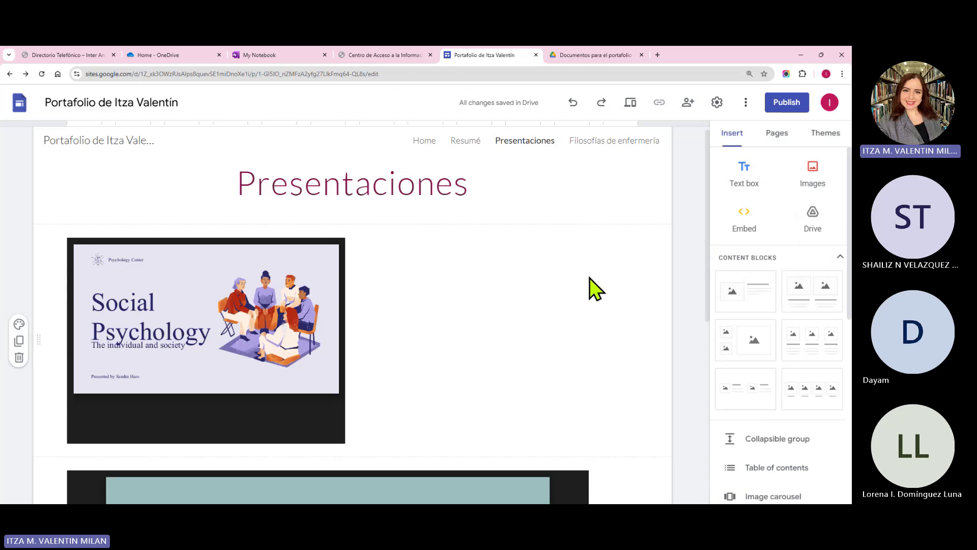
click(626, 142)
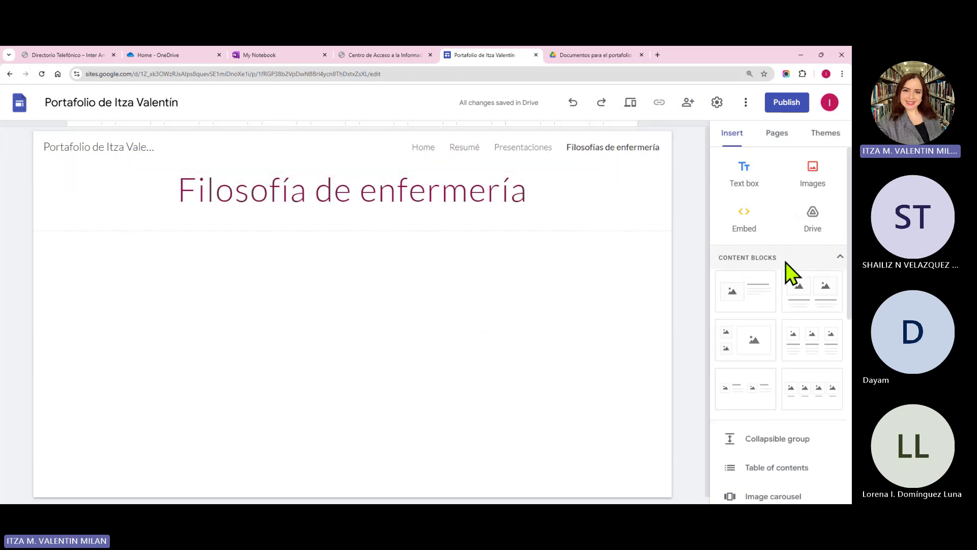
click(823, 220)
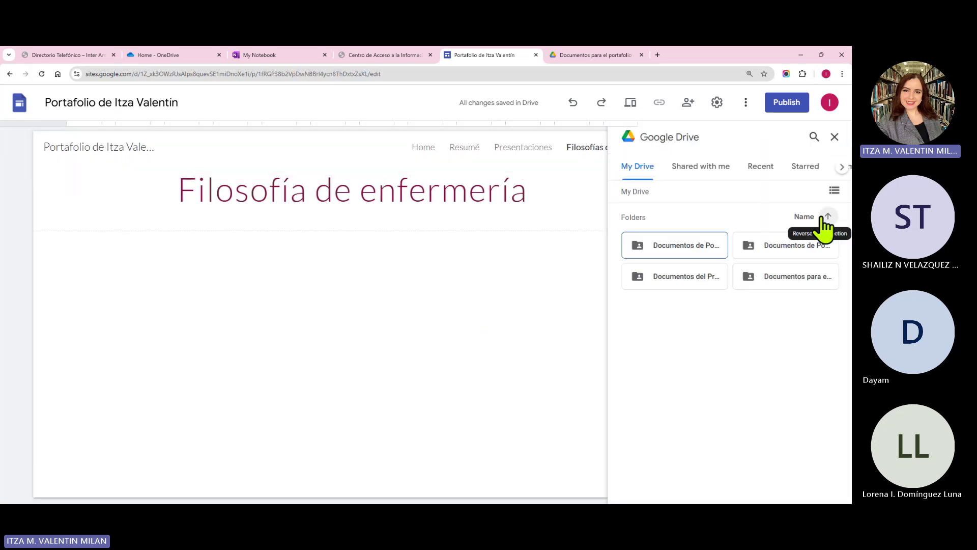
double_click(805, 275)
double_click(671, 274)
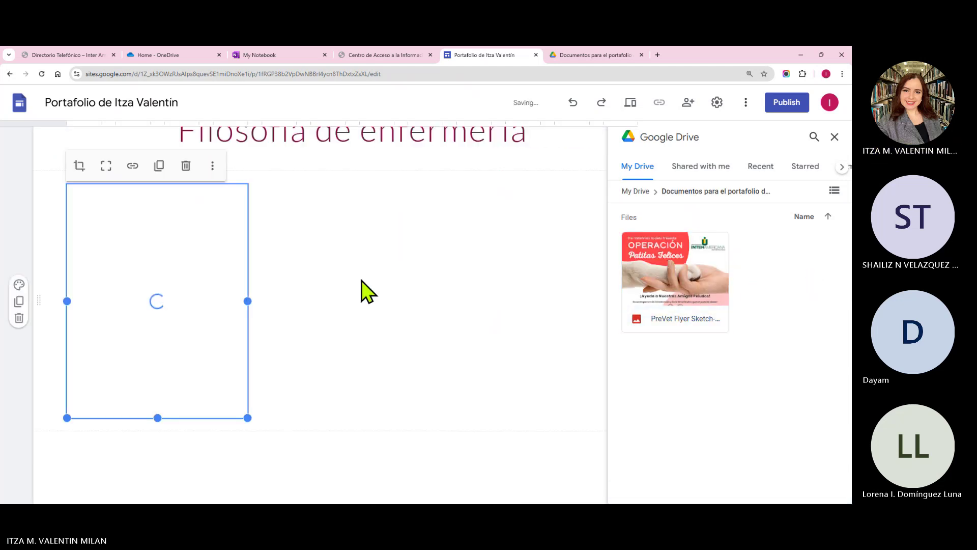
- Centre the flyer on the page, enlarge it by its corner handles, and close the picker
drag(205, 279, 376, 270)
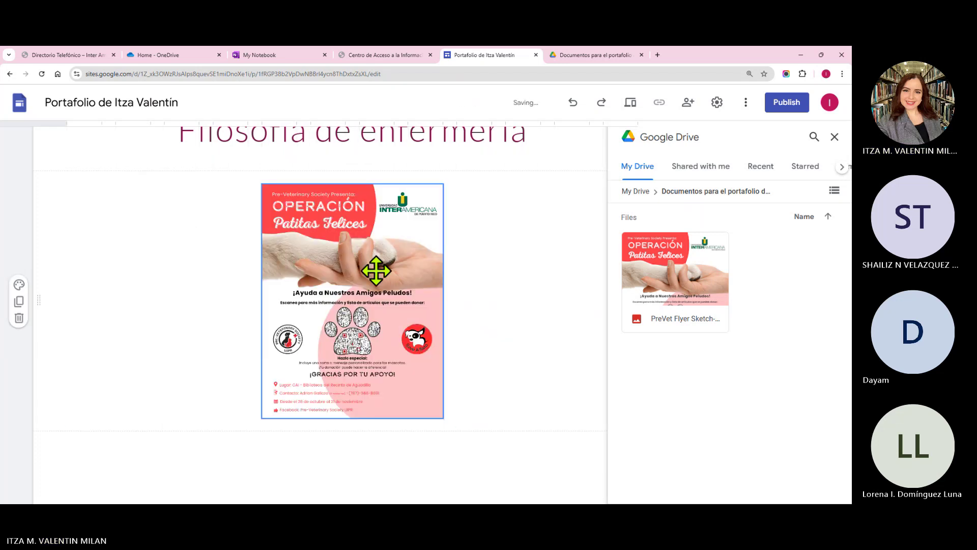
click(263, 416)
drag(262, 418, 213, 488)
scroll(431, 314, down, 2)
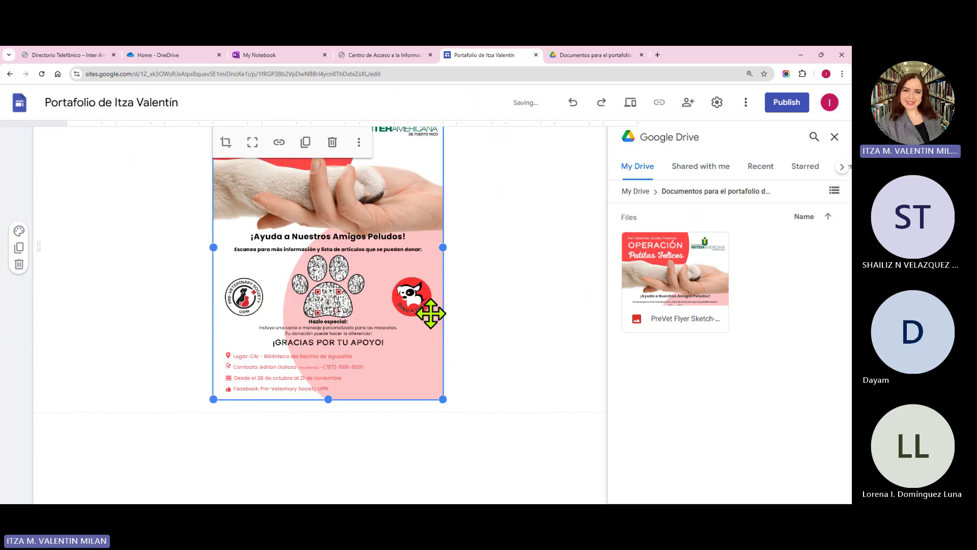
drag(444, 376, 488, 423)
click(504, 325)
scroll(538, 266, up, 5)
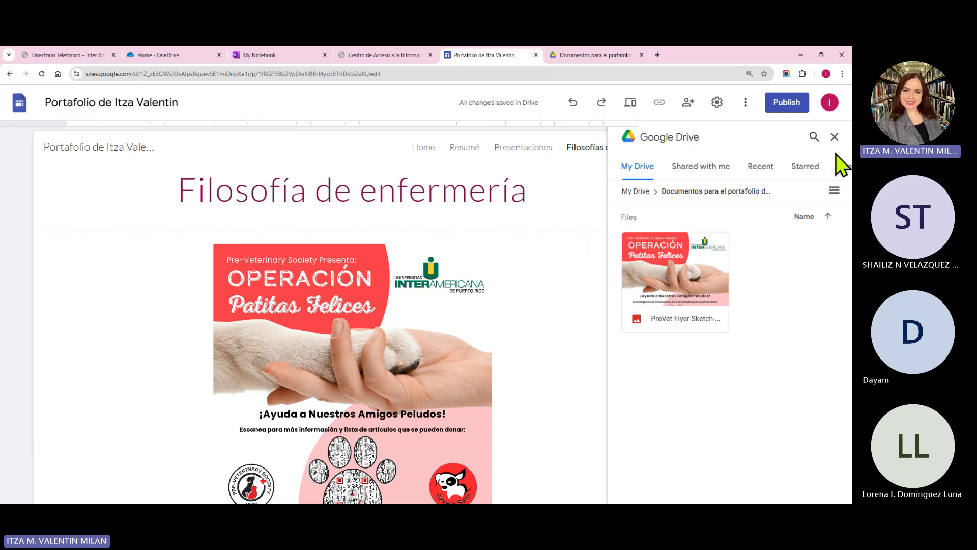
click(835, 136)
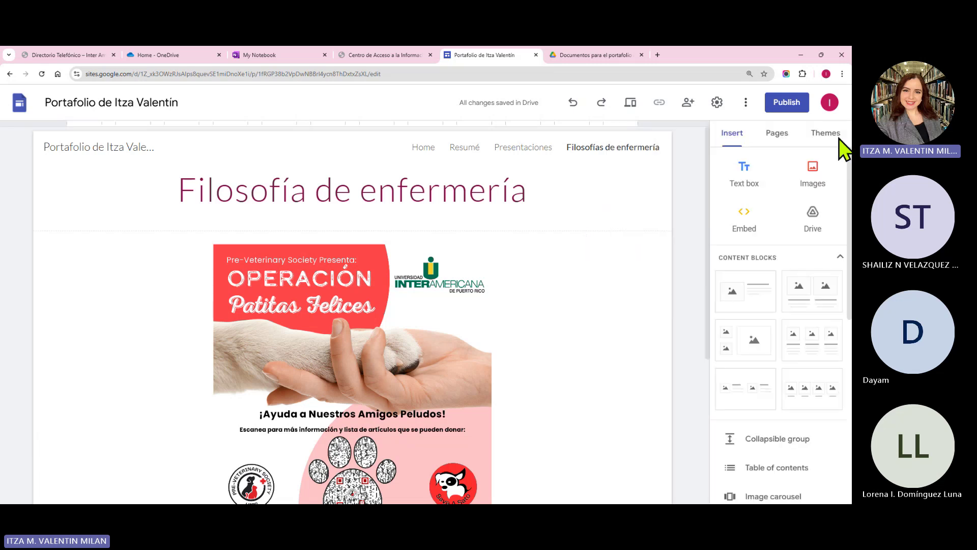
click(764, 147)
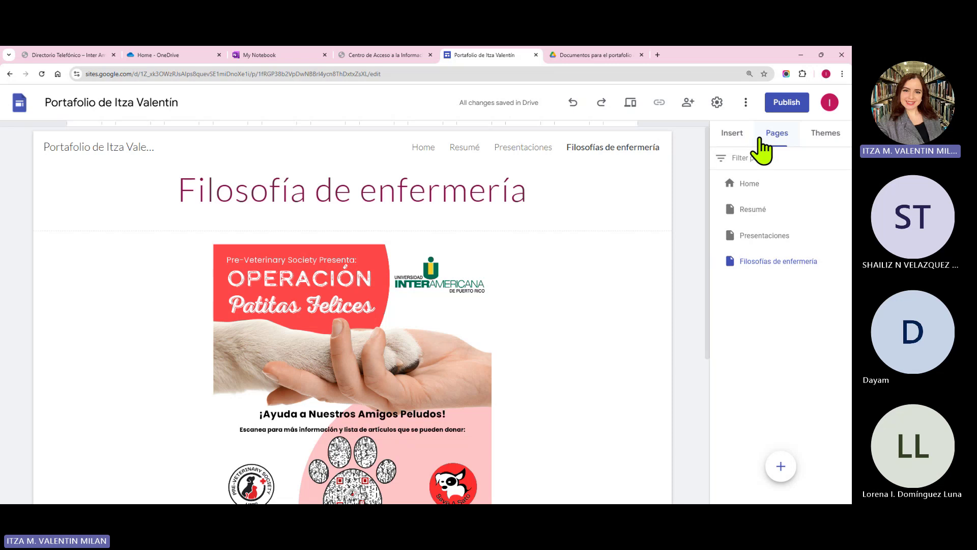
click(528, 199)
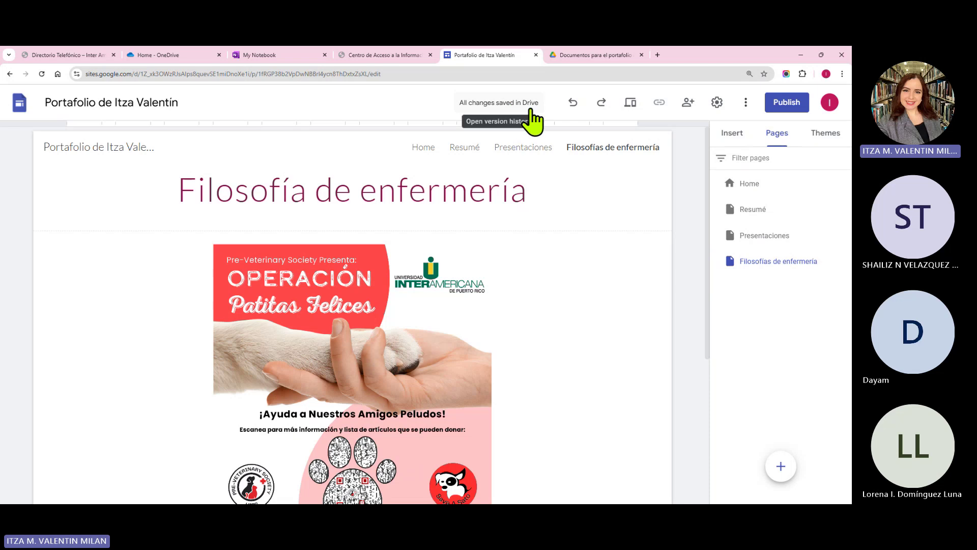
click(573, 103)
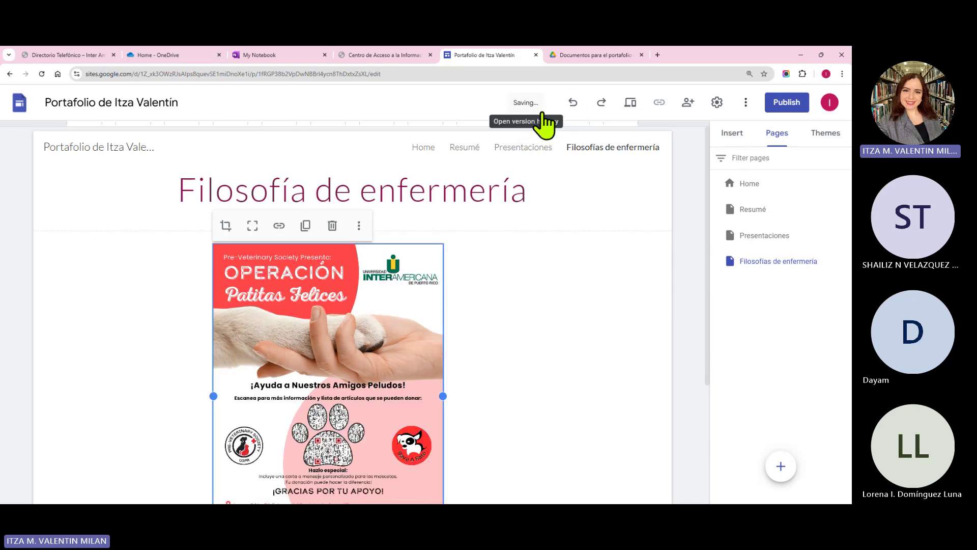
click(601, 103)
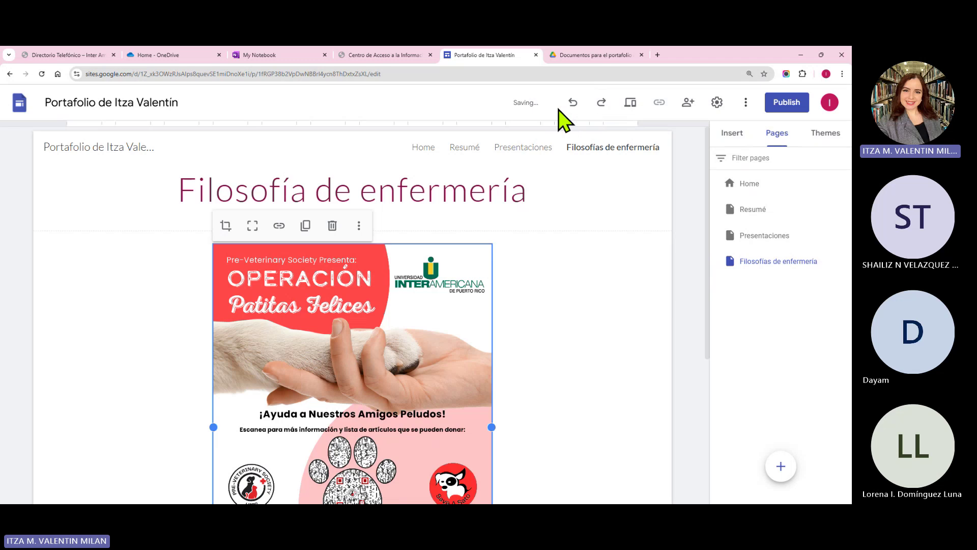
click(627, 102)
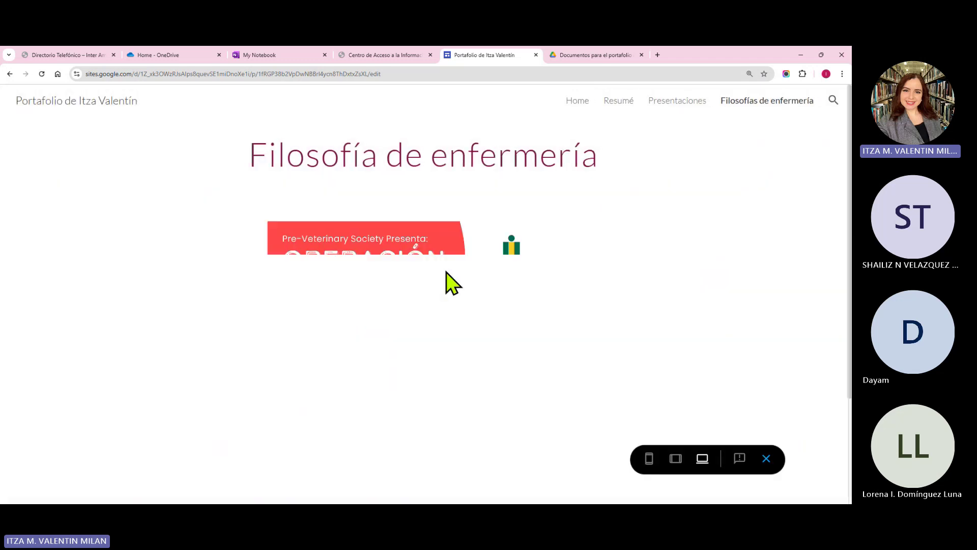
scroll(446, 272, down, 3)
scroll(446, 271, up, 3)
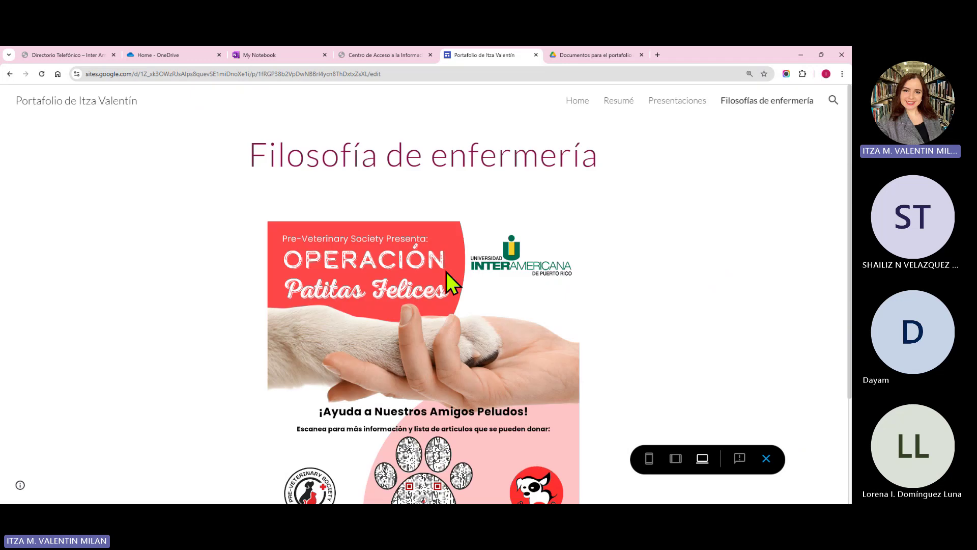
click(767, 459)
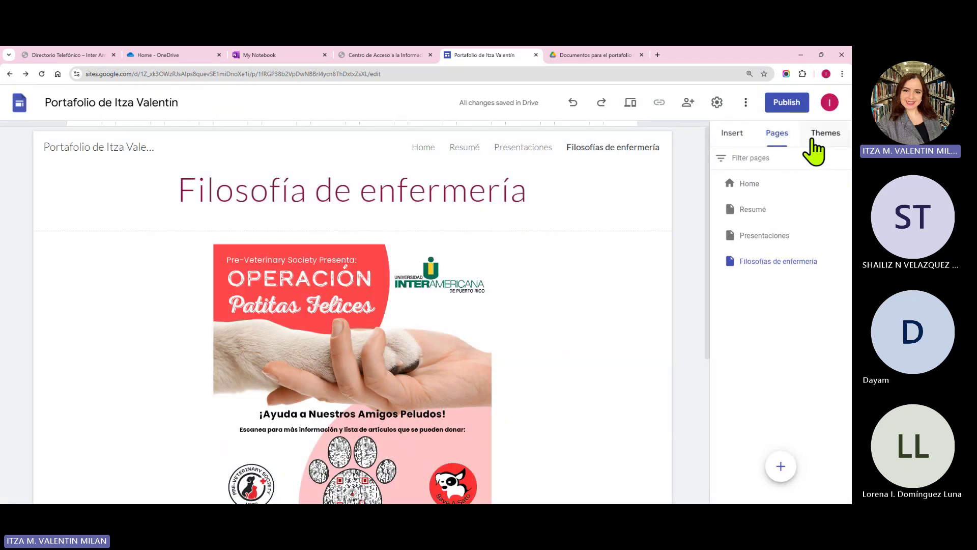
- Browse the Themes and Pages panels, then return to the Insert panel
click(822, 137)
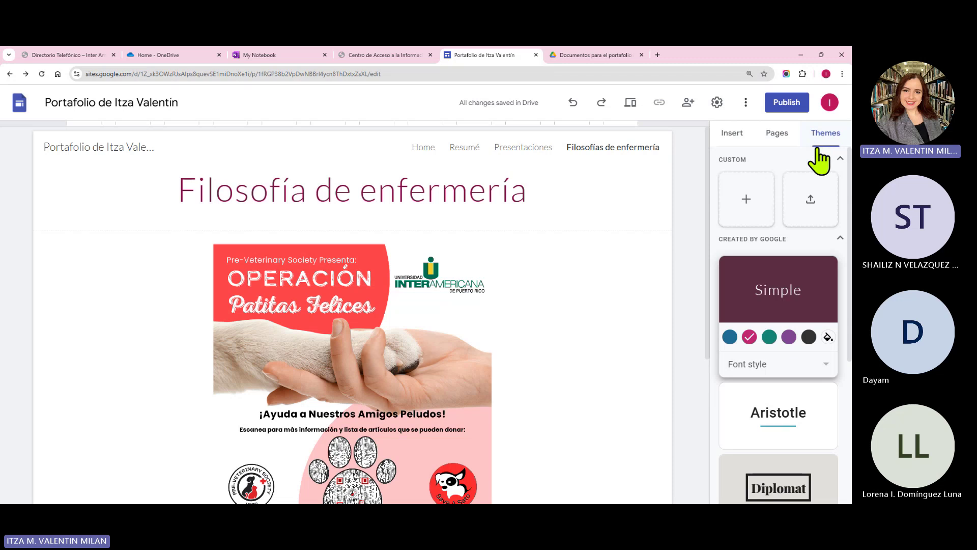
click(784, 135)
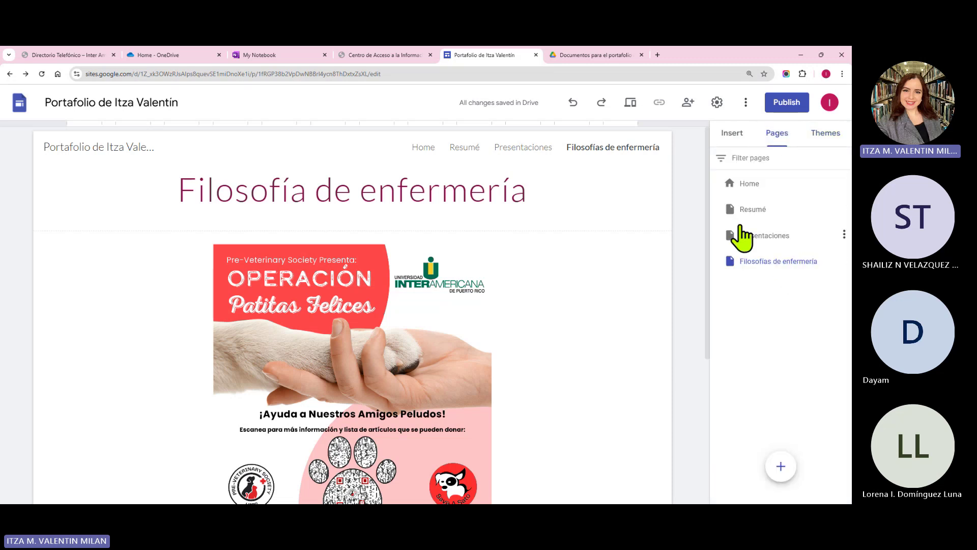
click(738, 134)
scroll(777, 295, down, 2)
scroll(771, 292, up, 2)
mouse_move(664, 240)
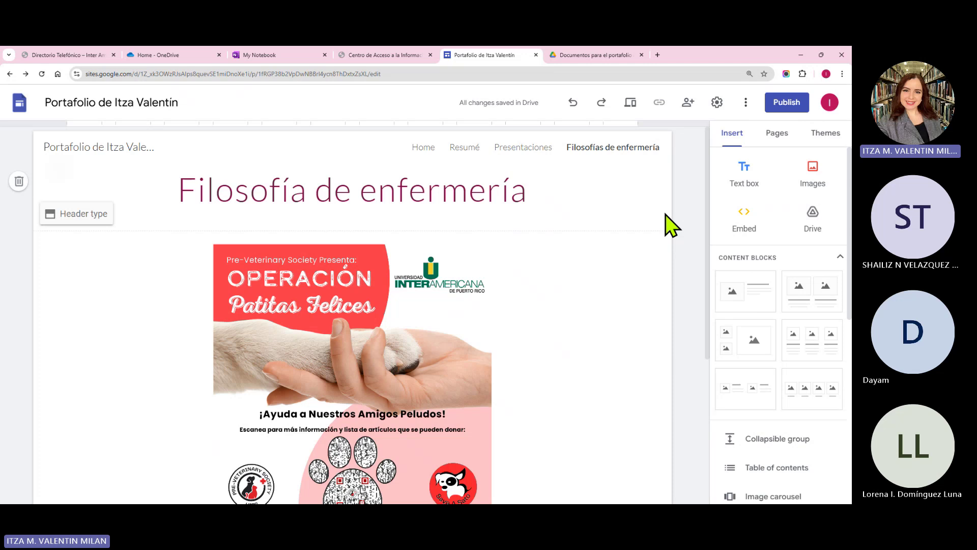
- In Publish settings, change the web address to portafolioitzavalentin
click(786, 104)
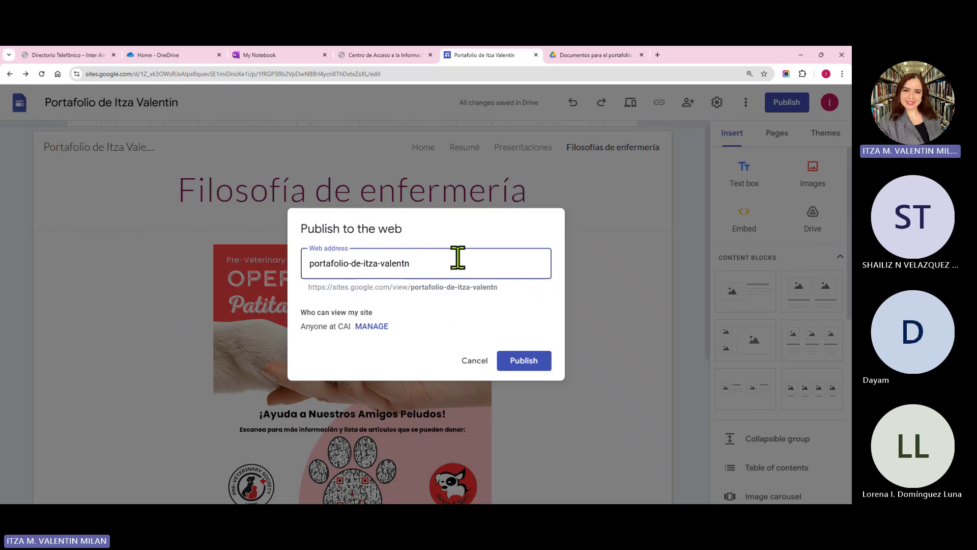
text(i)
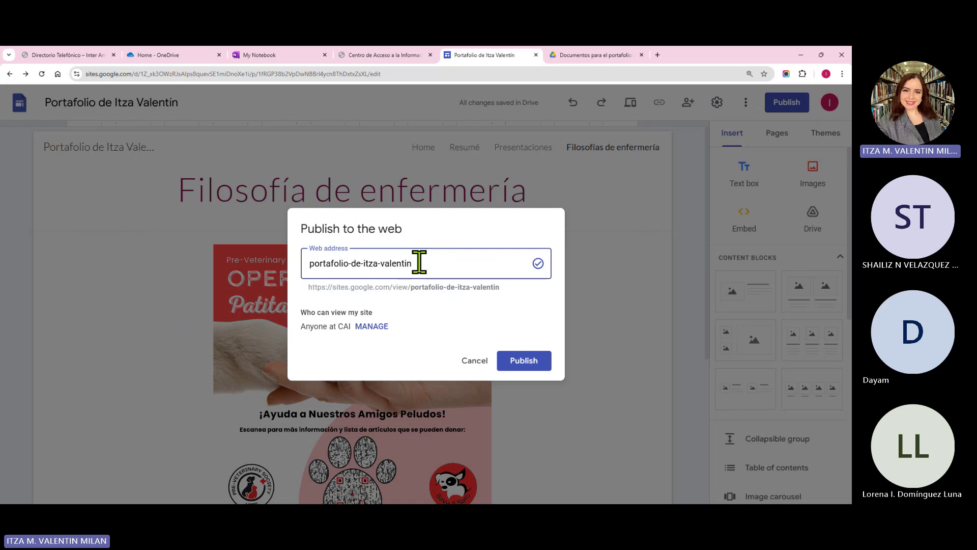
key(ctrl+shift+Left)
key(ctrl+shift+Left)
key(ctrl+shift+Left)
key(ctrl+shift+Left)
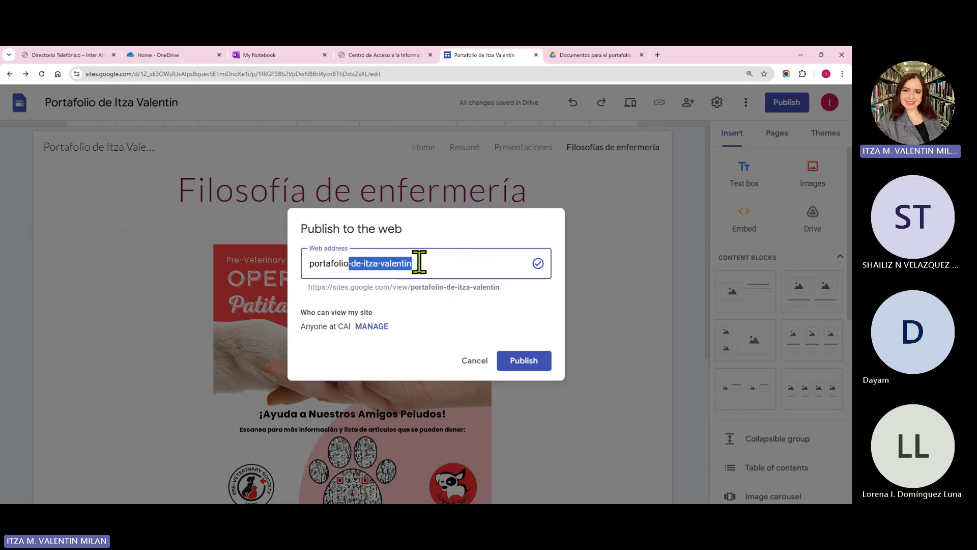
text(itzavalentin)
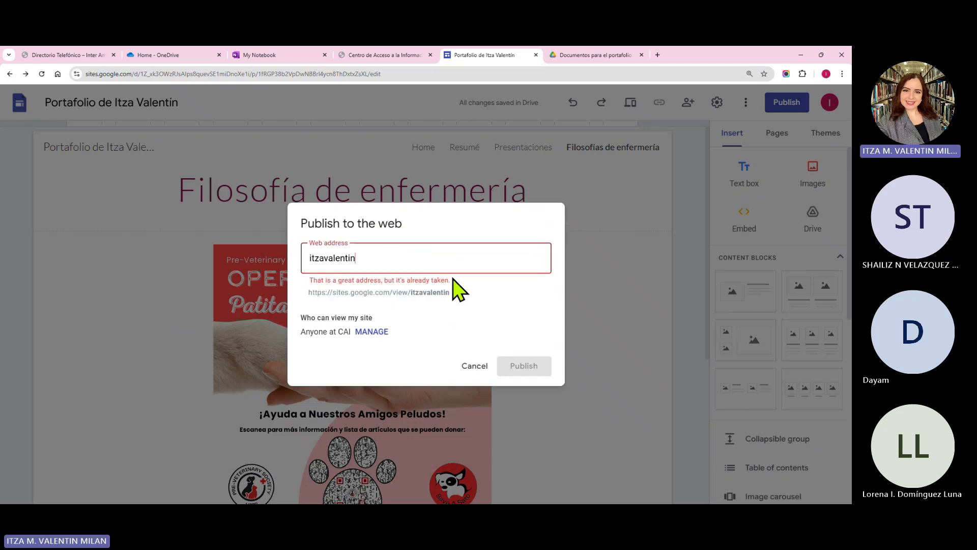
click(310, 258)
text(port)
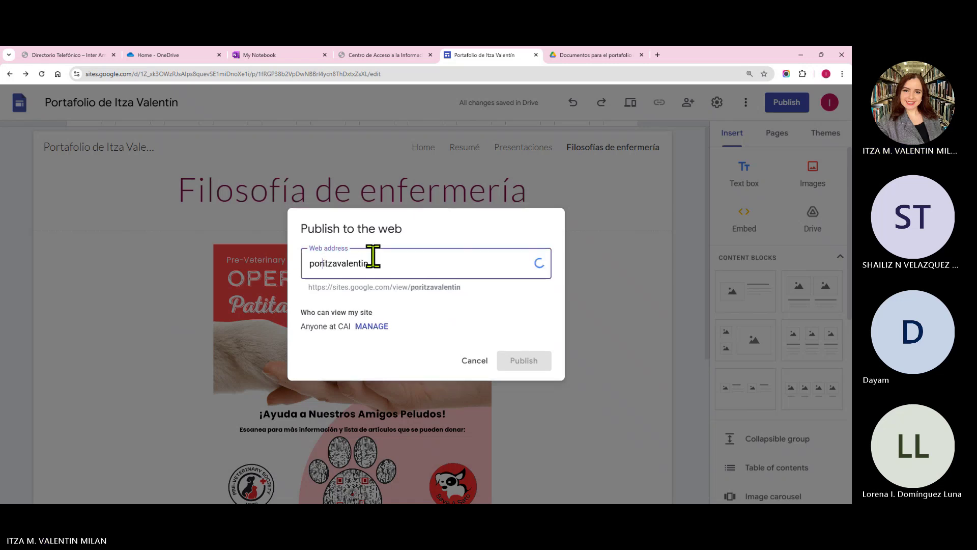
text(af)
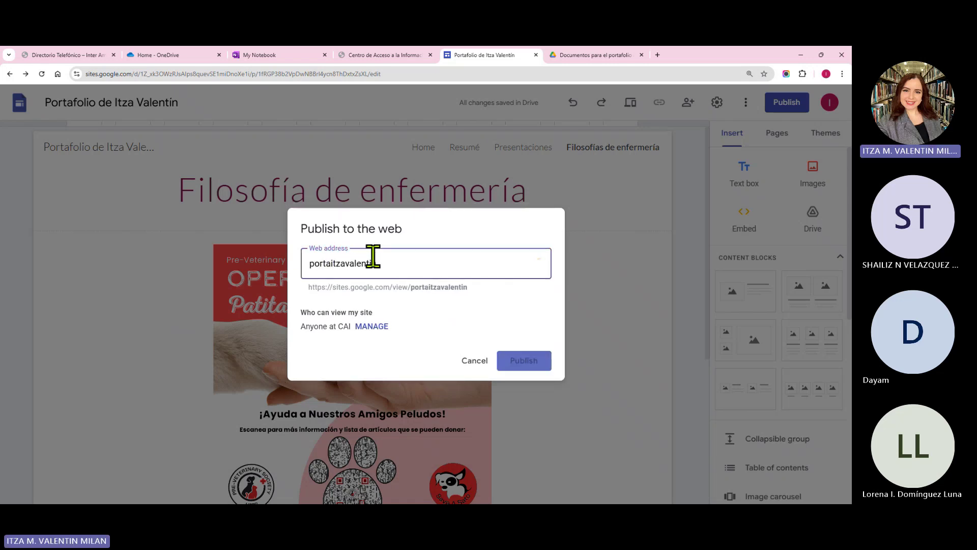
text(olio)
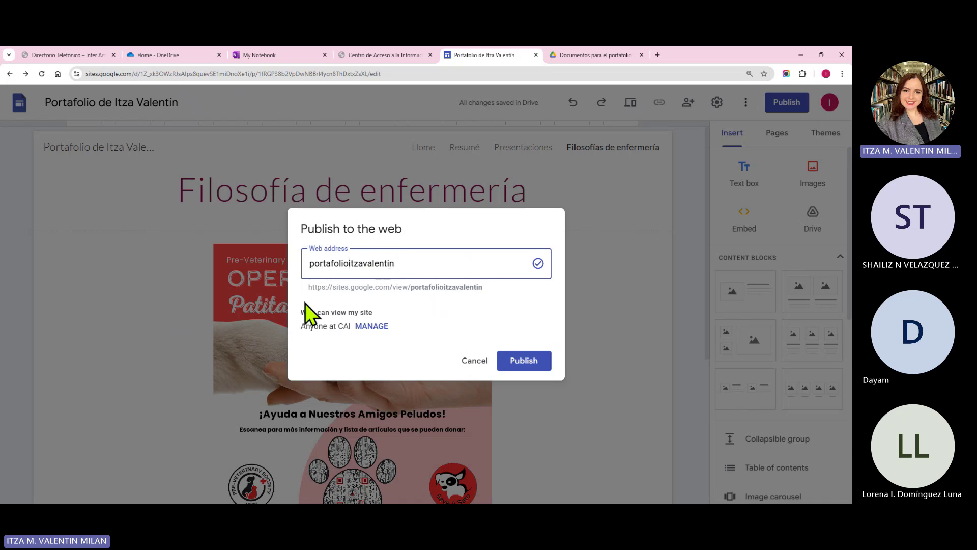
- Point out that viewing is currently limited to Anyone at CAI
drag(302, 311, 372, 310)
click(380, 311)
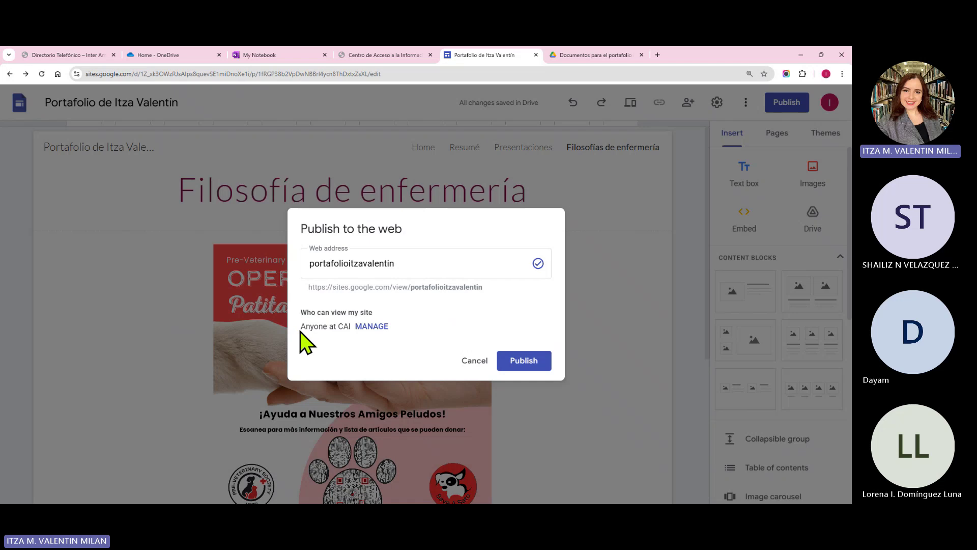
drag(302, 326, 354, 331)
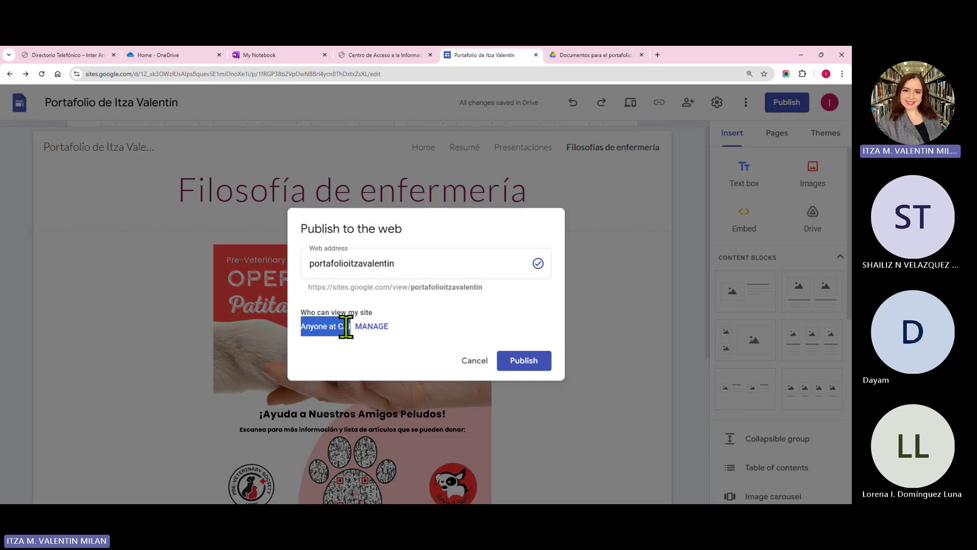
click(340, 328)
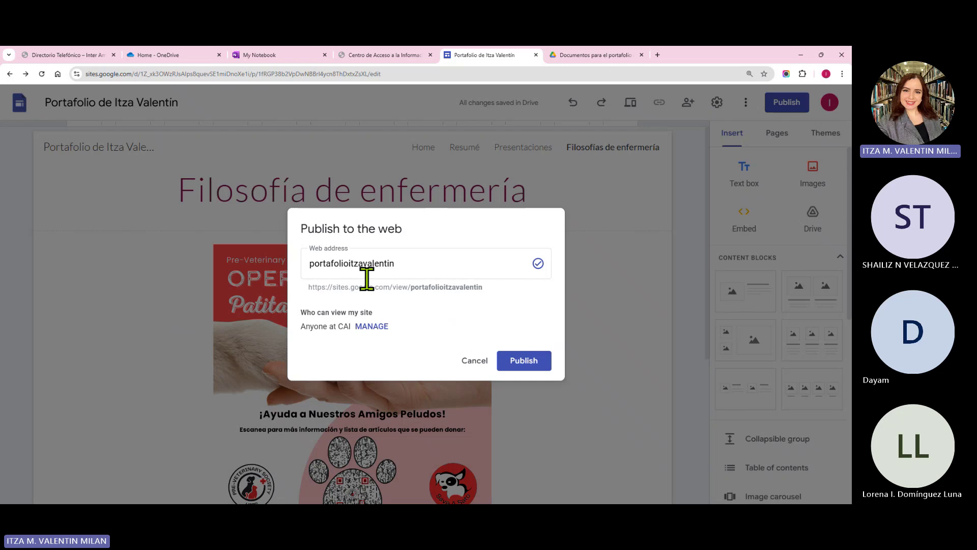
click(596, 56)
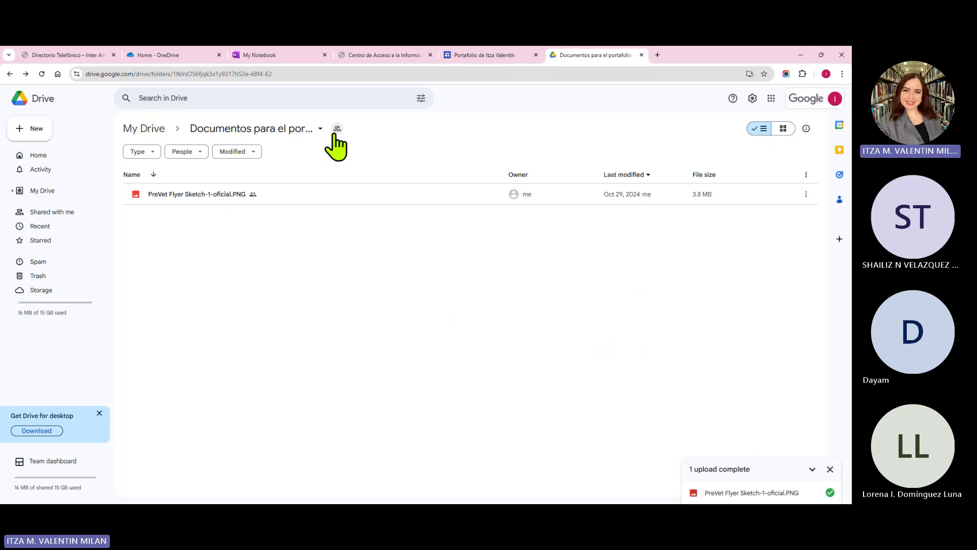
click(517, 64)
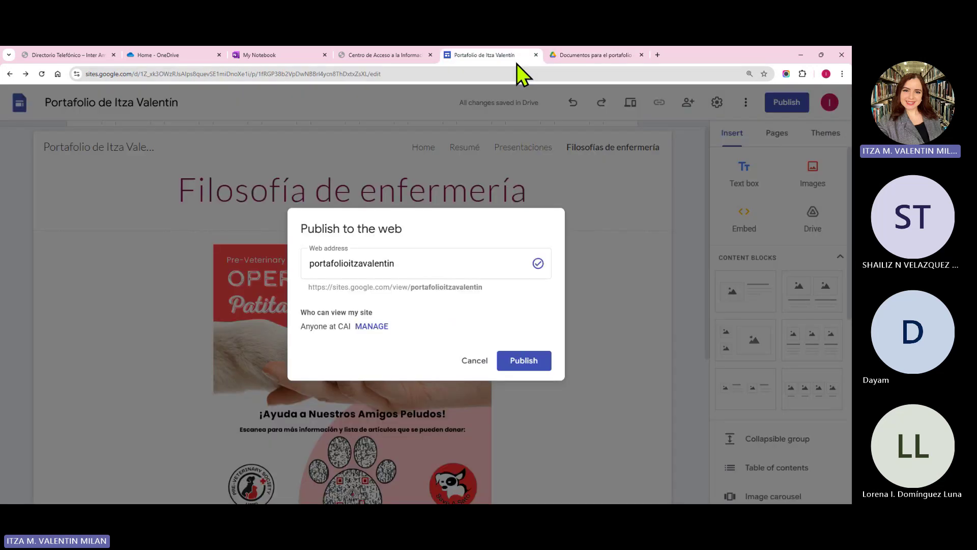
- Under Manage, switch the published site's visibility from CAI to Public
click(376, 338)
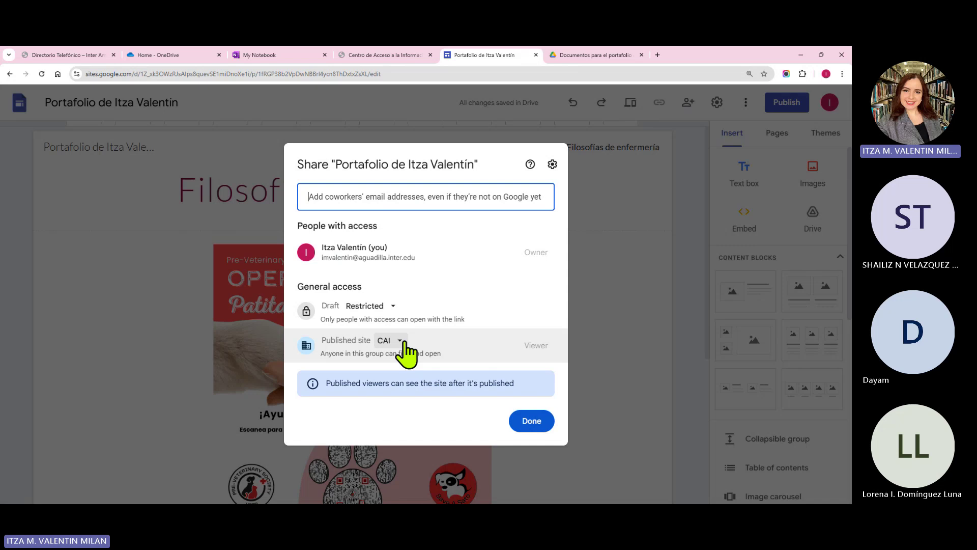
click(397, 340)
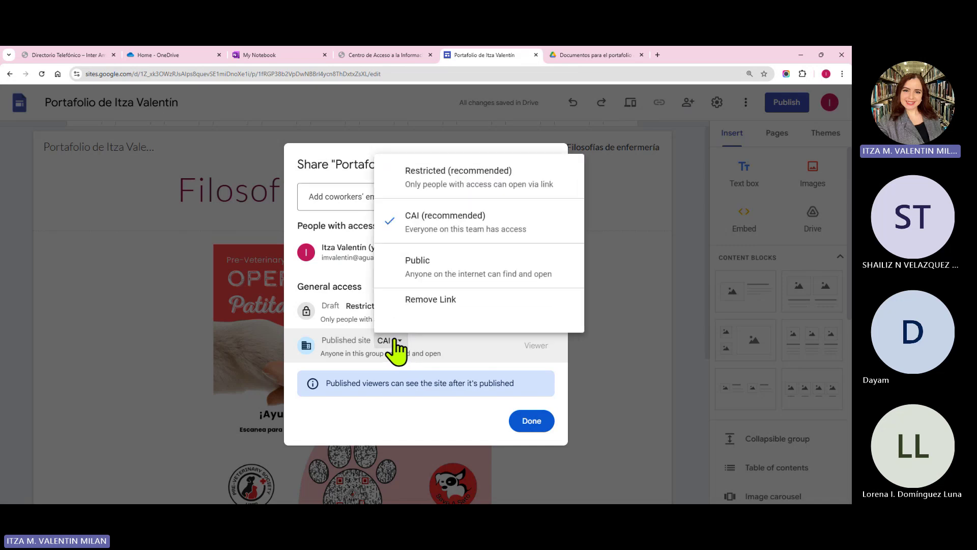
click(450, 277)
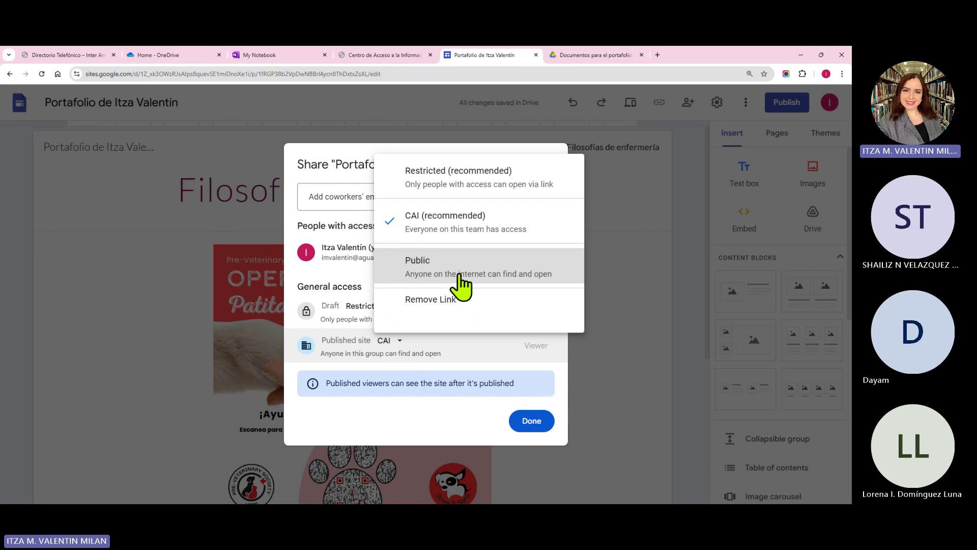
click(460, 275)
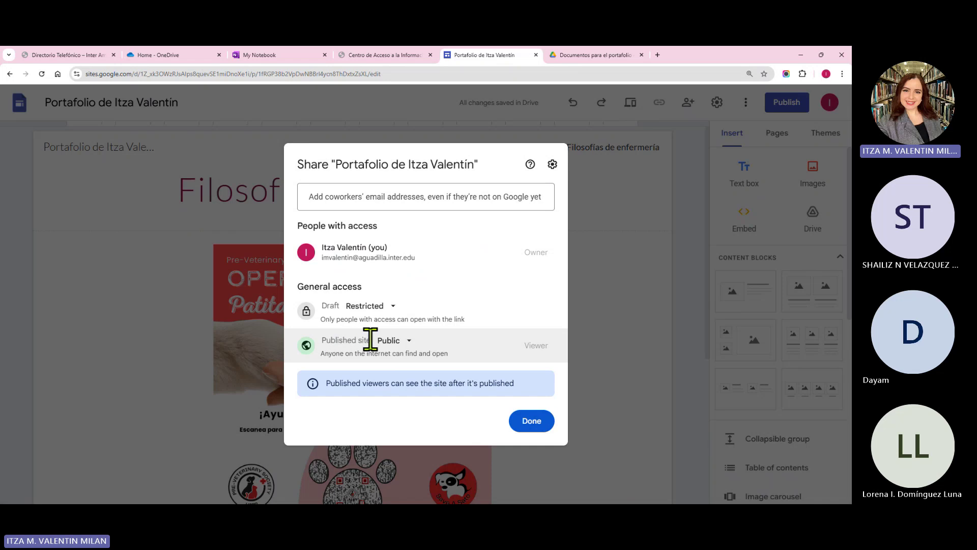
click(529, 421)
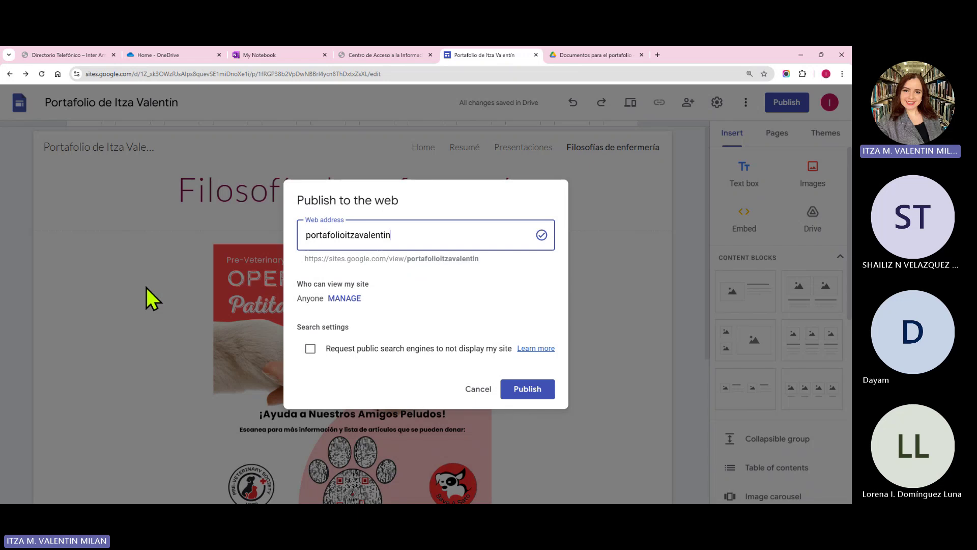
- Tick 'Request public search engines to not display my site' and publish
click(310, 349)
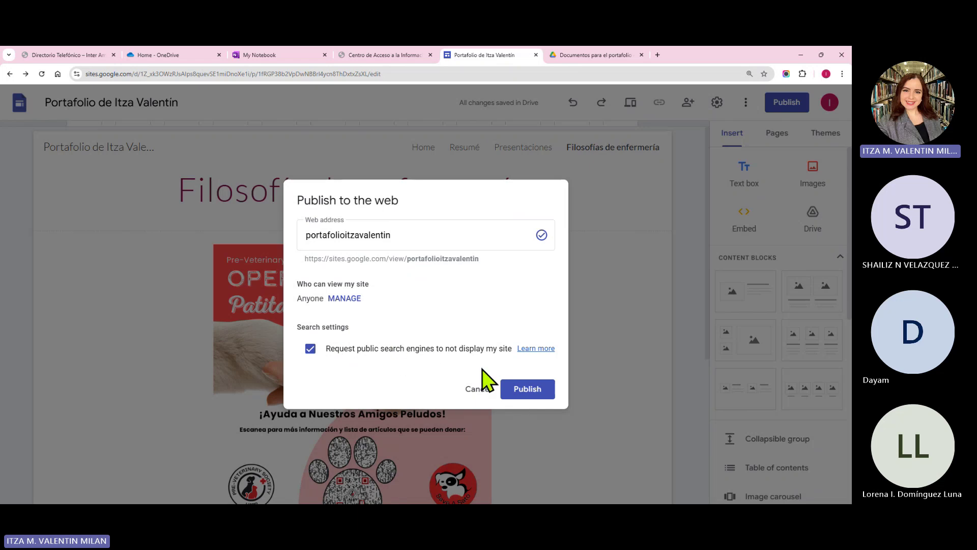
click(527, 390)
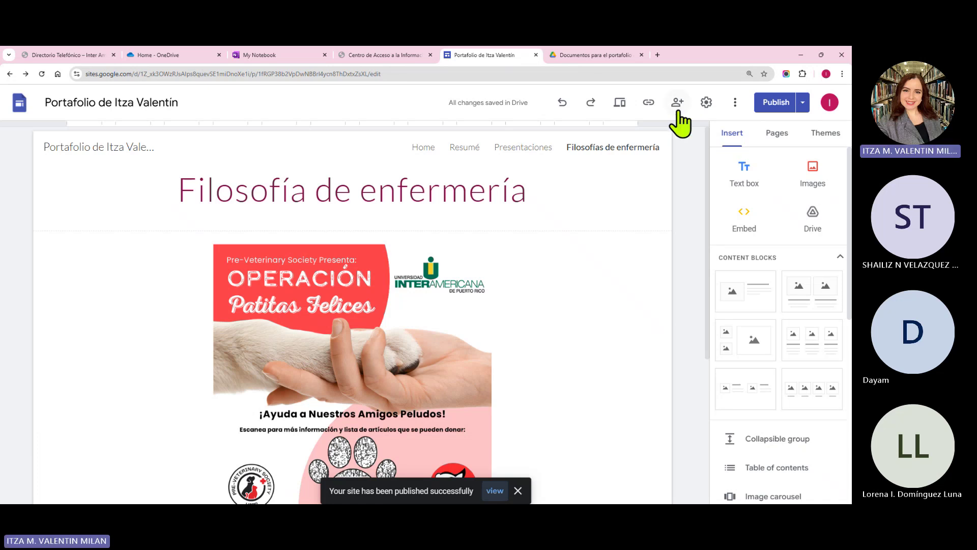
- Copy the published site link, then open the 'Bienvenidos a mi portafolio' Home page for editing
click(653, 107)
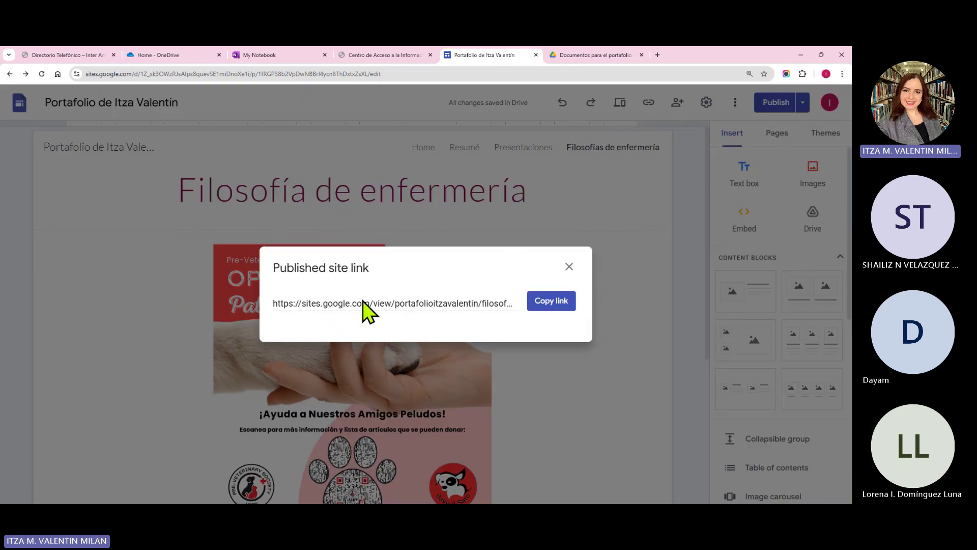
click(539, 305)
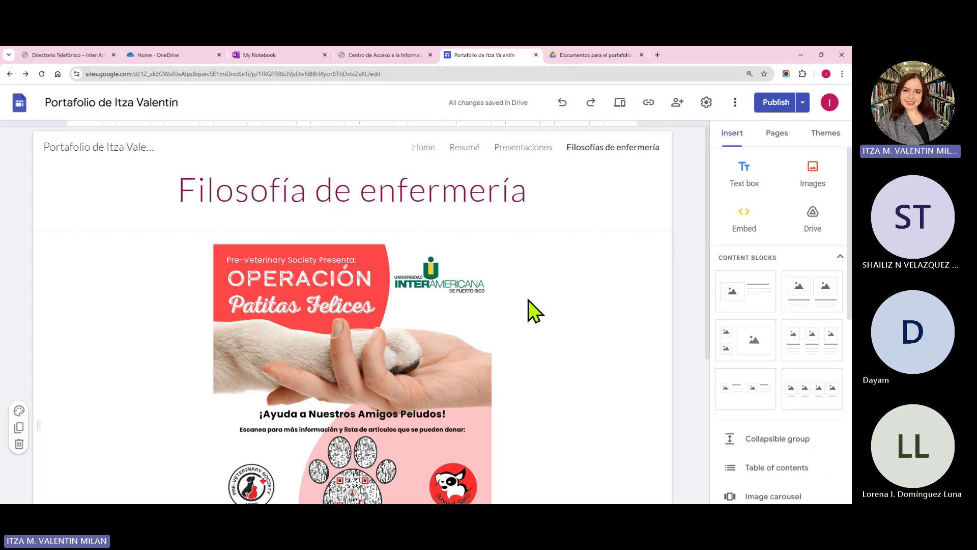
click(426, 149)
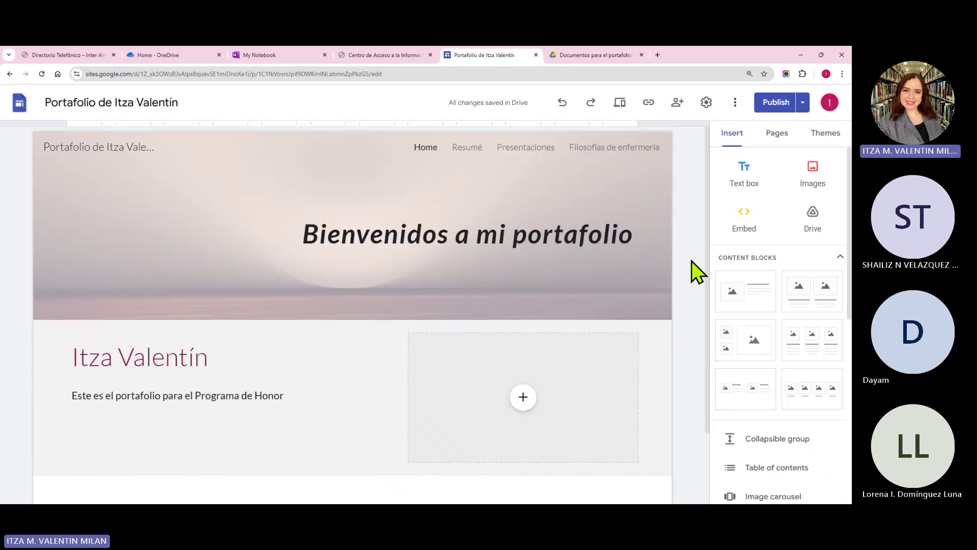
scroll(698, 253, down, 2)
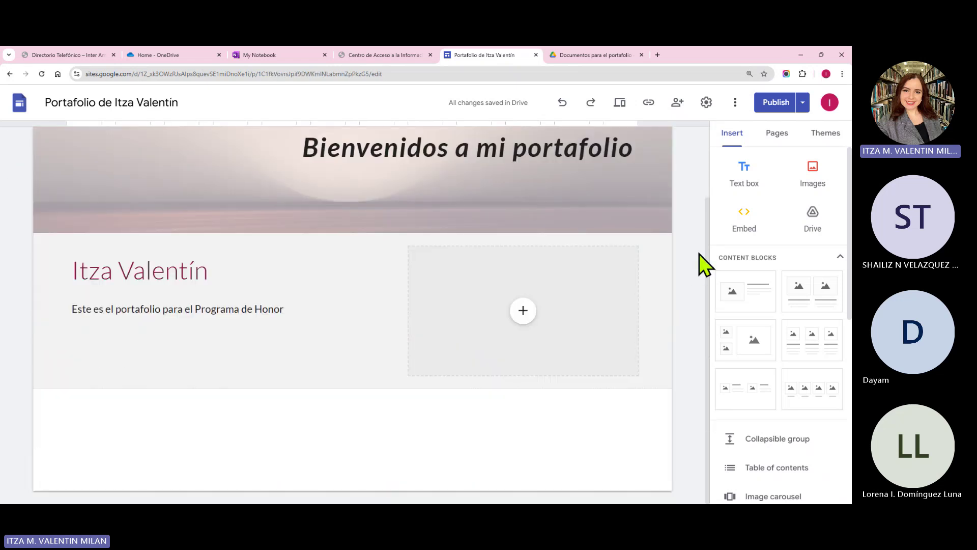
scroll(698, 253, up, 2)
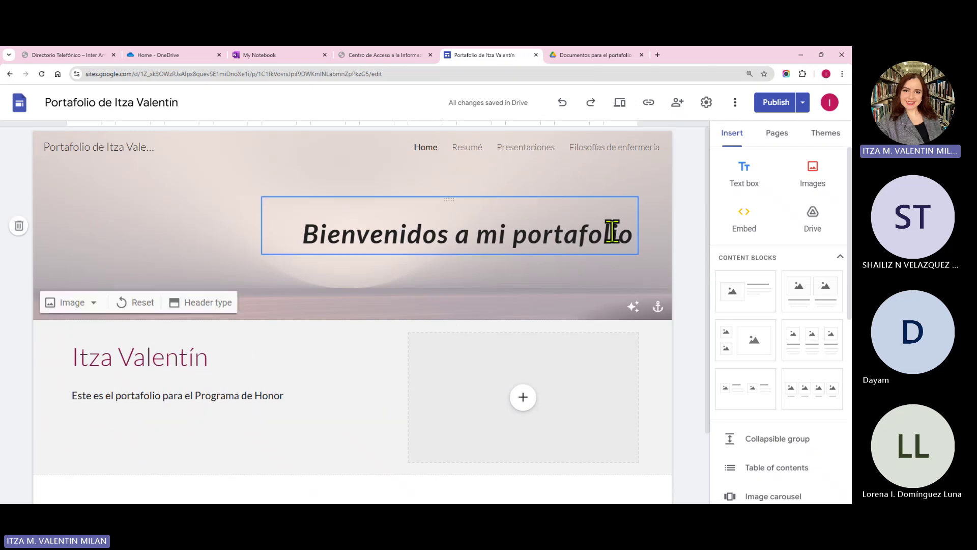
- Delete the Social Psychology presentation from Presentaciones and reposition the APA presentation
click(536, 151)
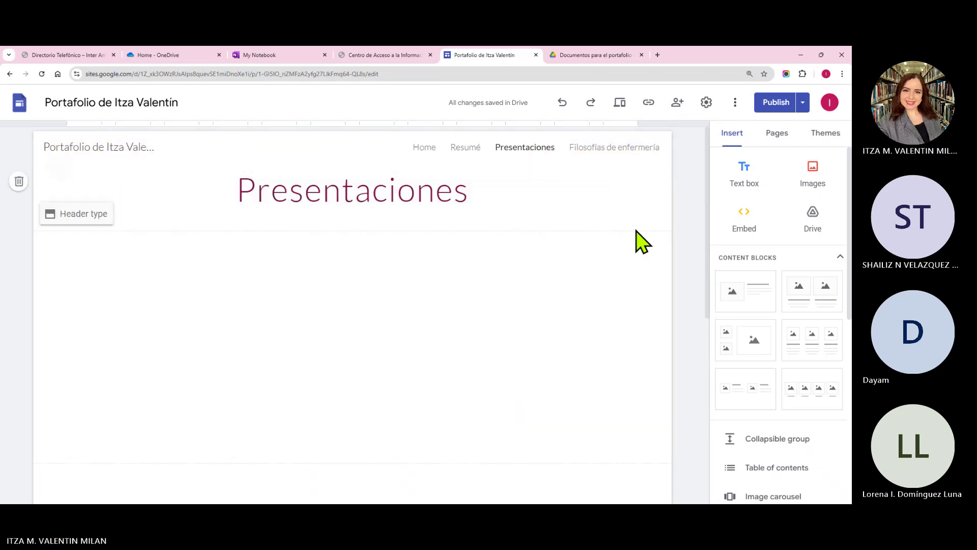
click(276, 305)
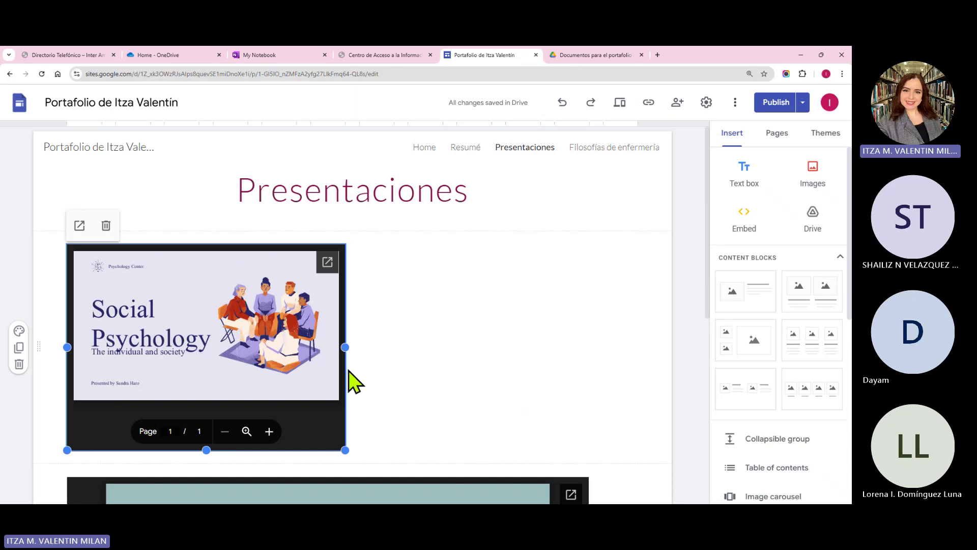
click(19, 364)
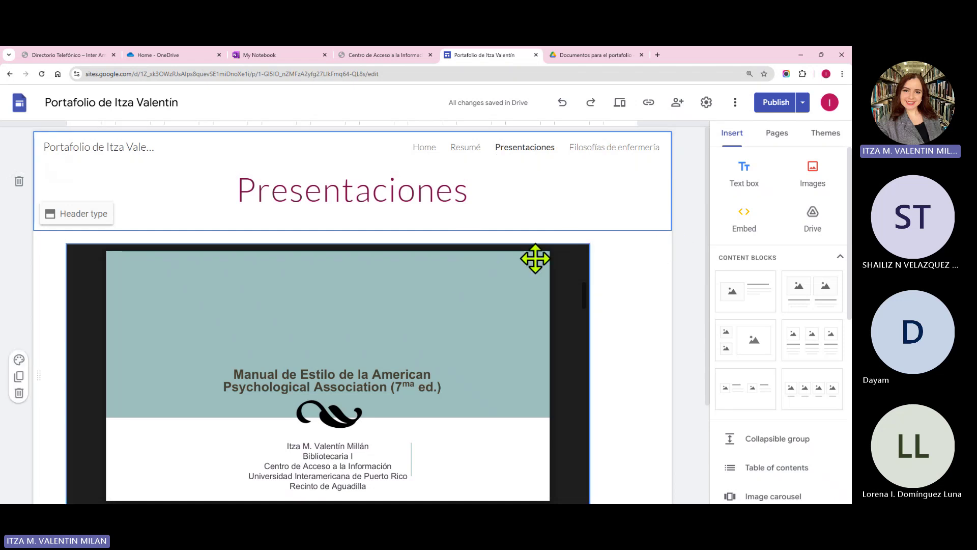
drag(534, 257, 576, 250)
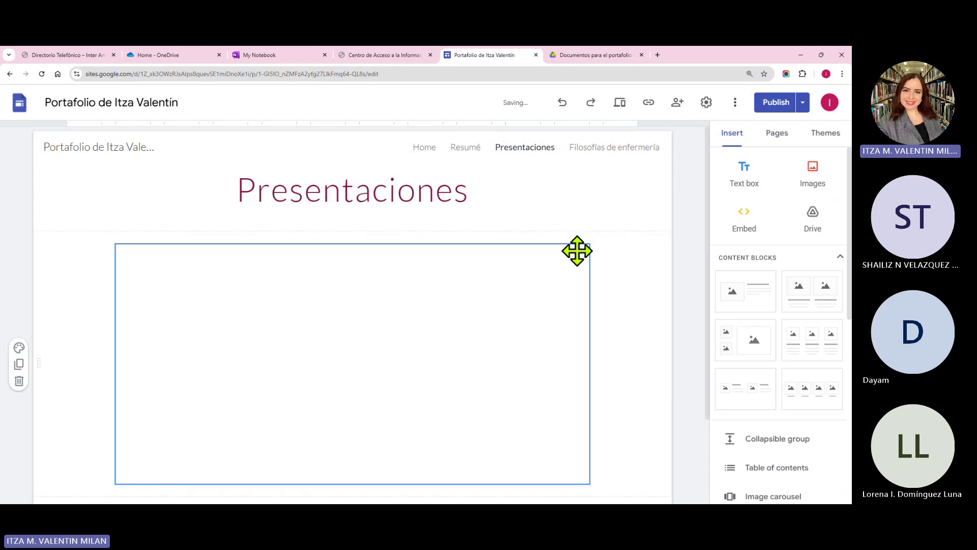
- Review the Presentaciones draft against the published version before publishing
click(774, 102)
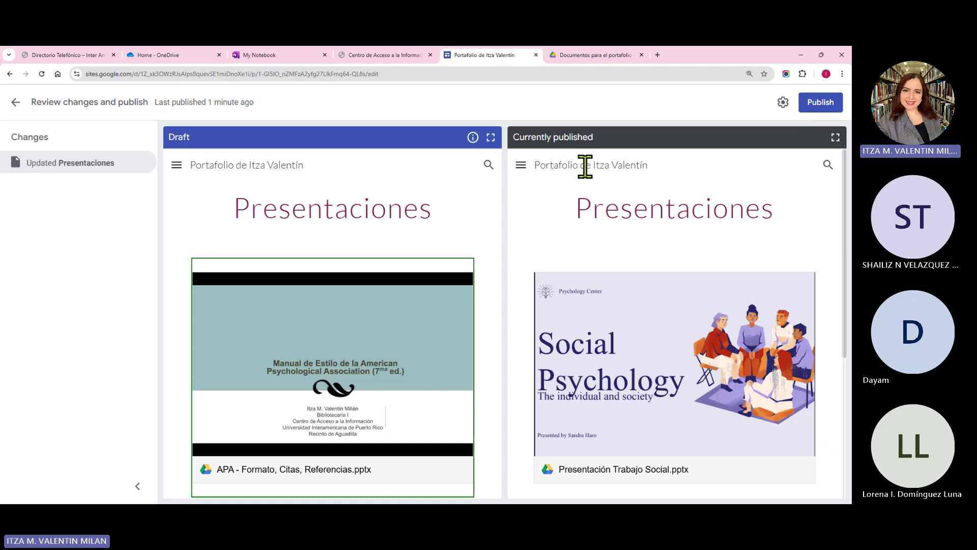
scroll(688, 248, down, 5)
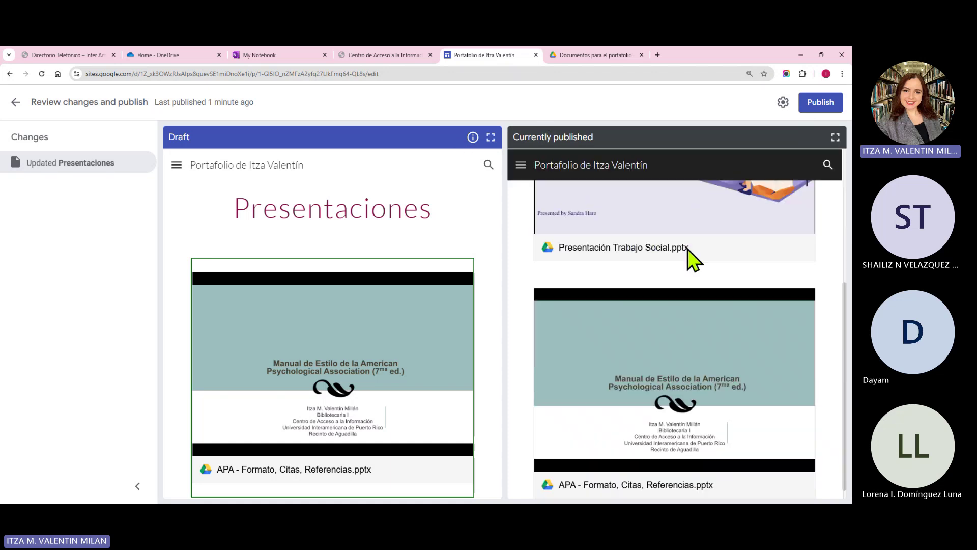
scroll(702, 295, up, 5)
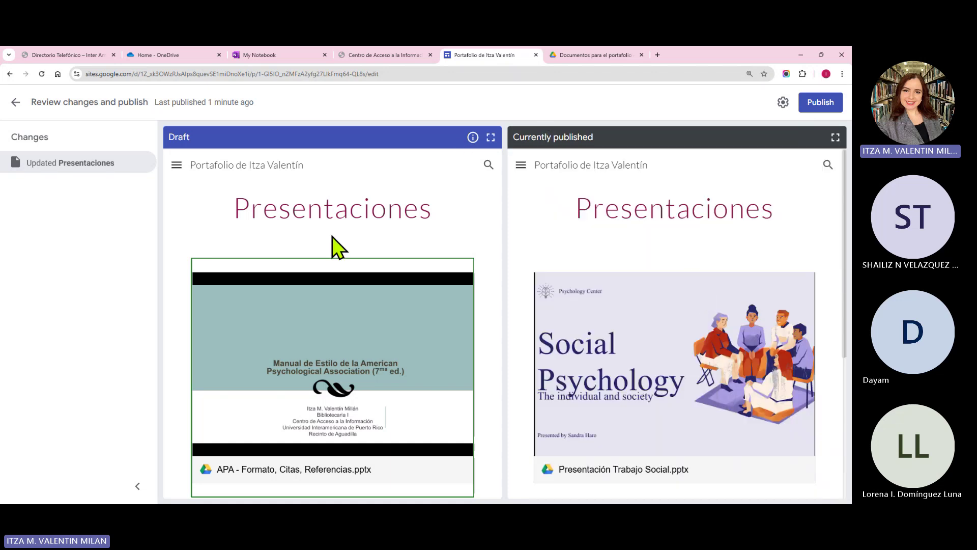